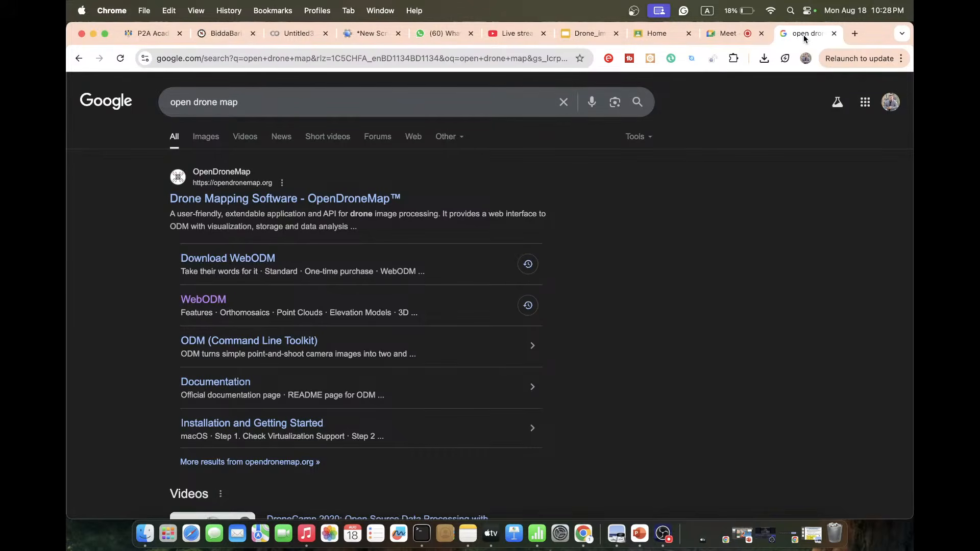
Open the WebODM page on the OpenDroneMap website and look through its sample interface screenshots.
left_click(253, 208)
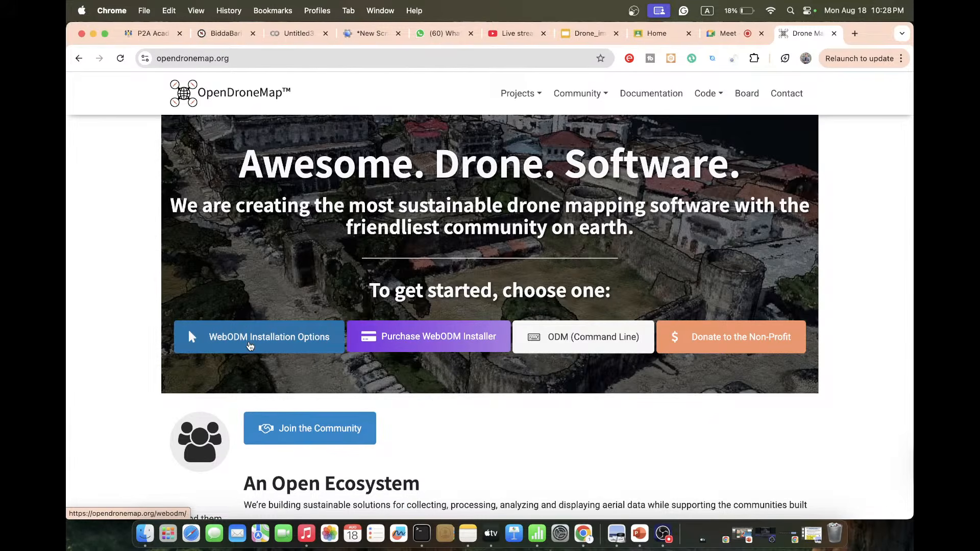
left_click(250, 345)
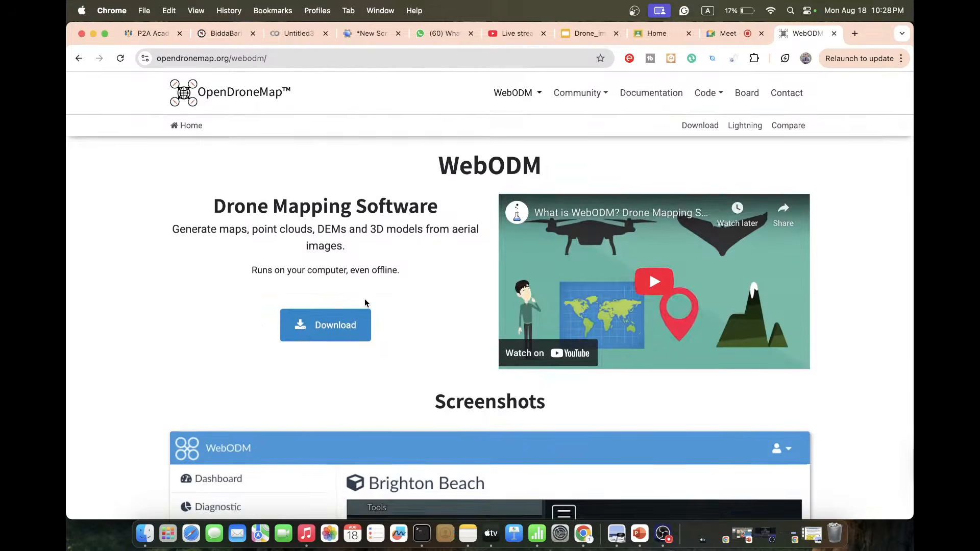
scroll(365, 302, "down", 5)
scroll(365, 302, "down", 2)
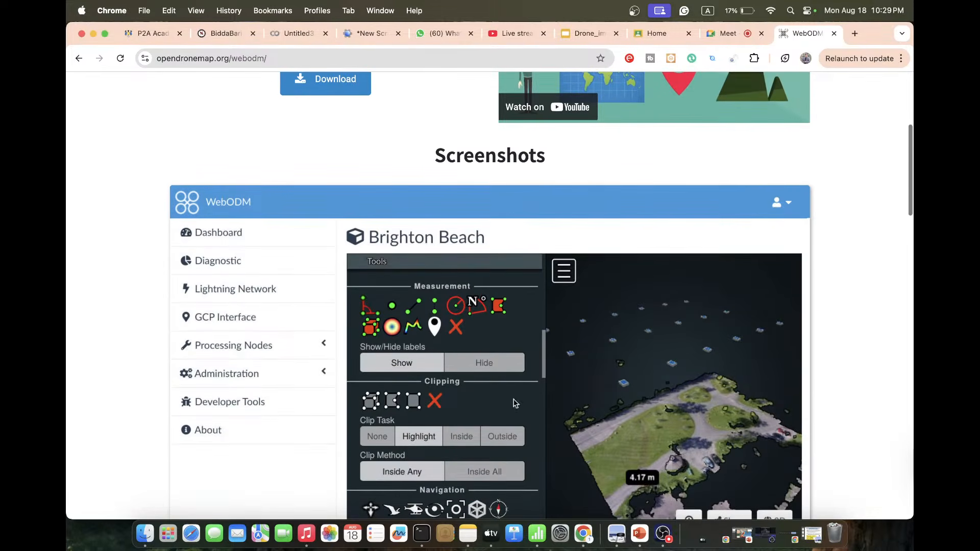
scroll(350, 280, "down", 2)
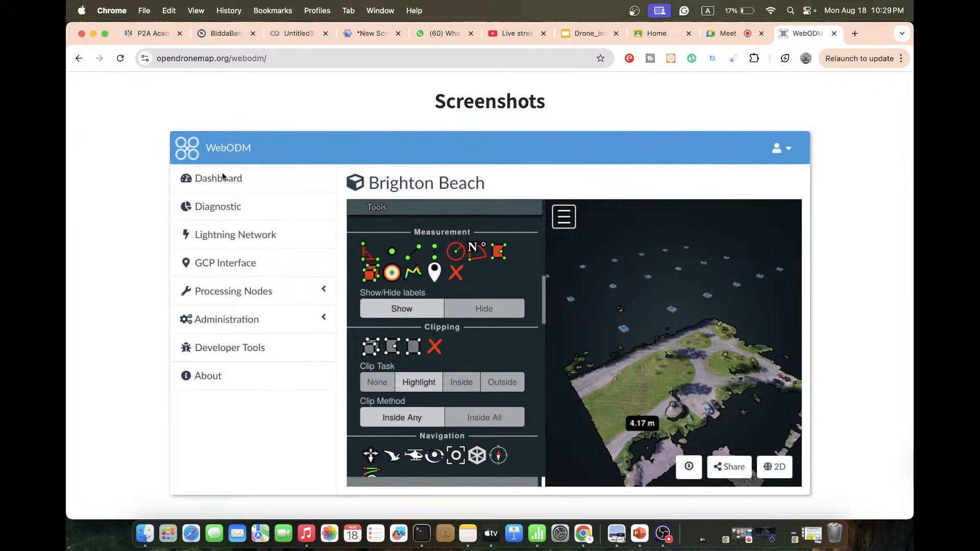
scroll(296, 165, "down", 10)
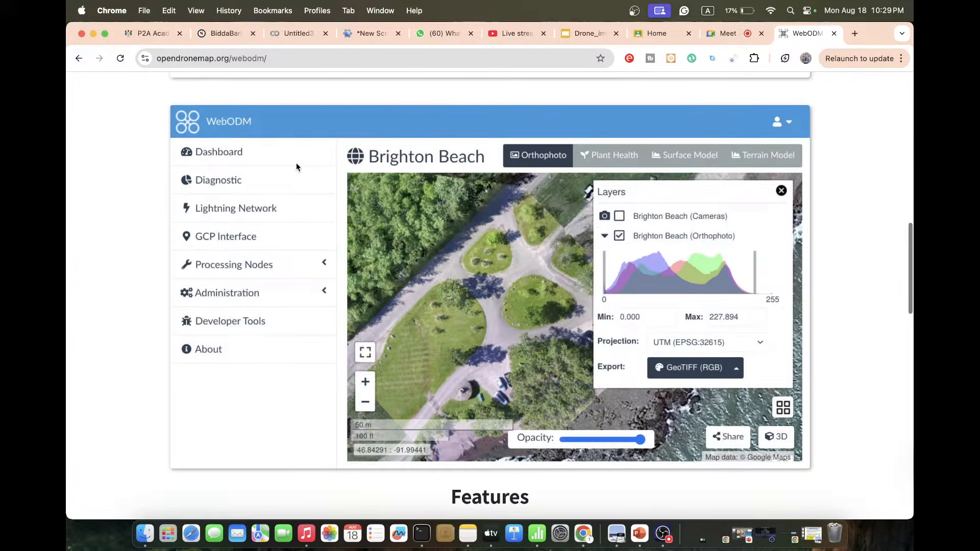
scroll(234, 201, "down", 5)
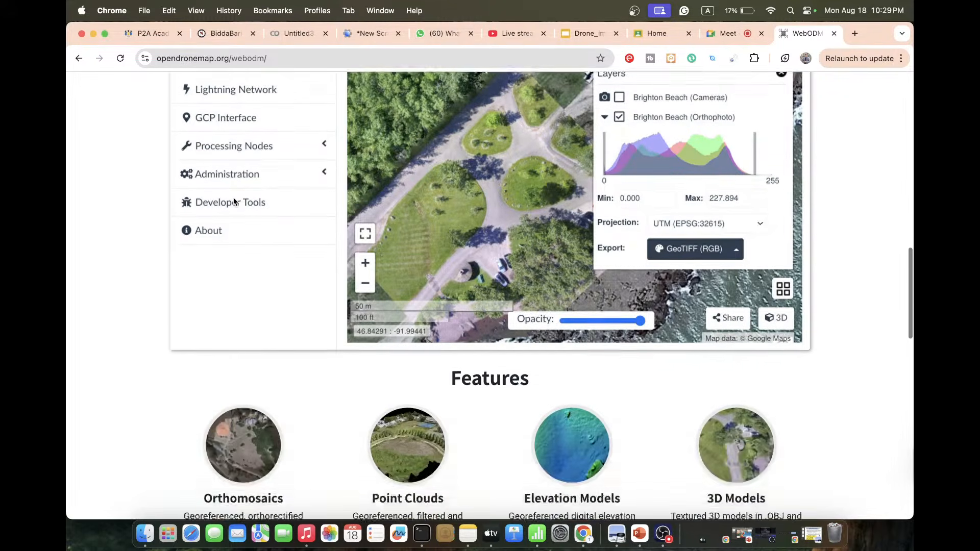
Review the WebODM feature list, highlighting the Point Clouds, Elevation Models and Plant Health headings.
scroll(233, 201, "down", 5)
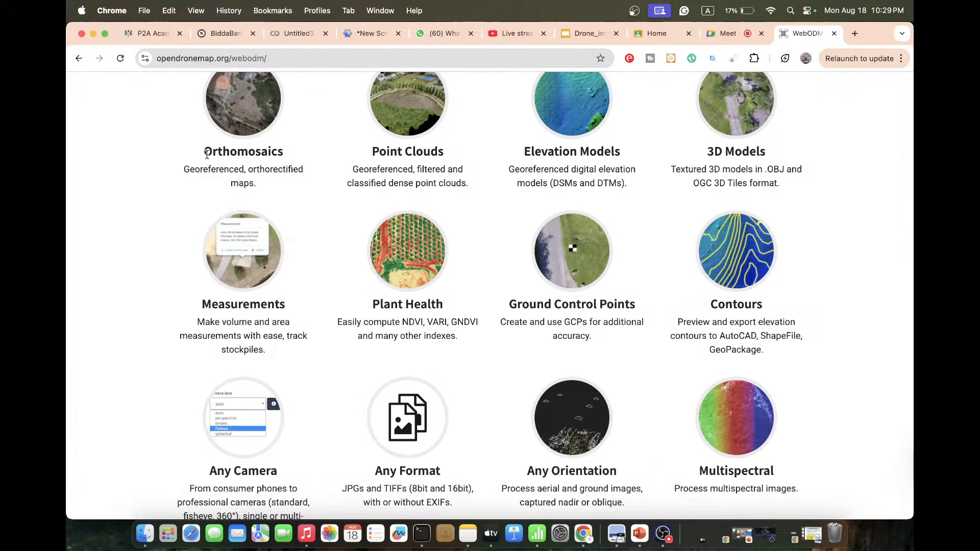
left_click_drag(205, 151, 444, 152)
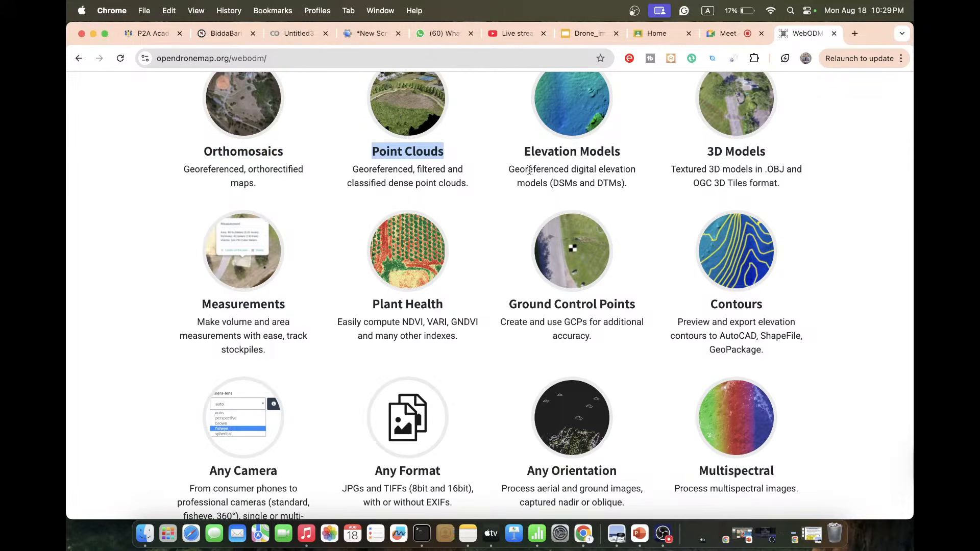
left_click_drag(524, 151, 631, 145)
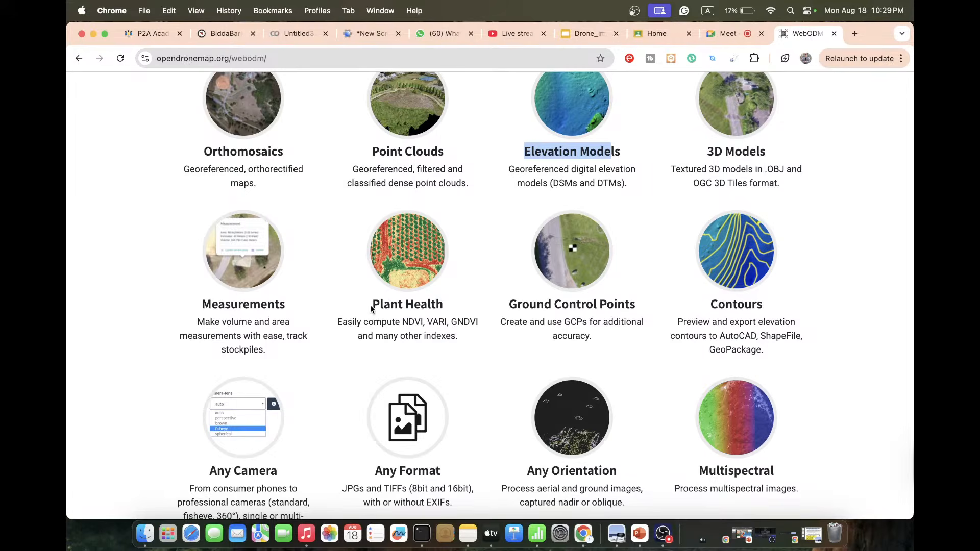
left_click_drag(371, 308, 451, 316)
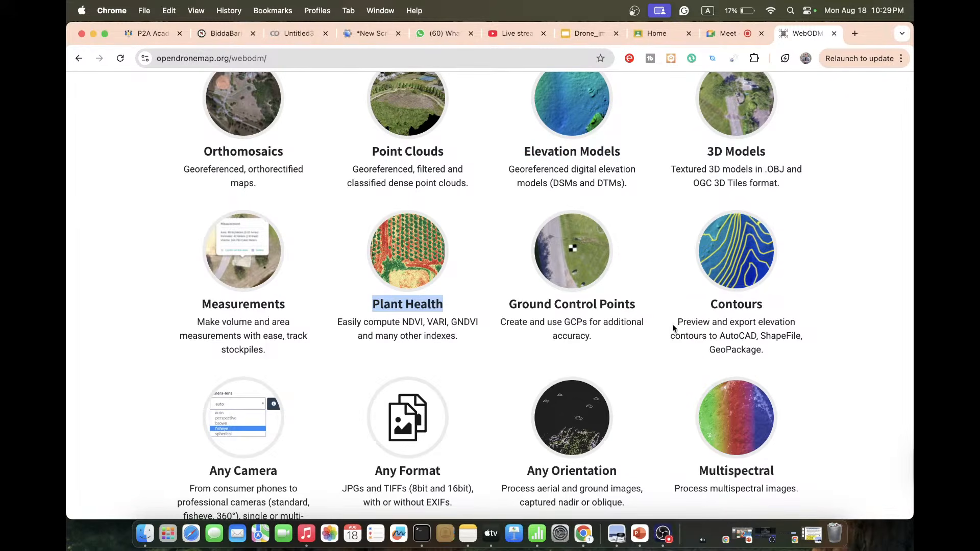
scroll(727, 299, "down", 3)
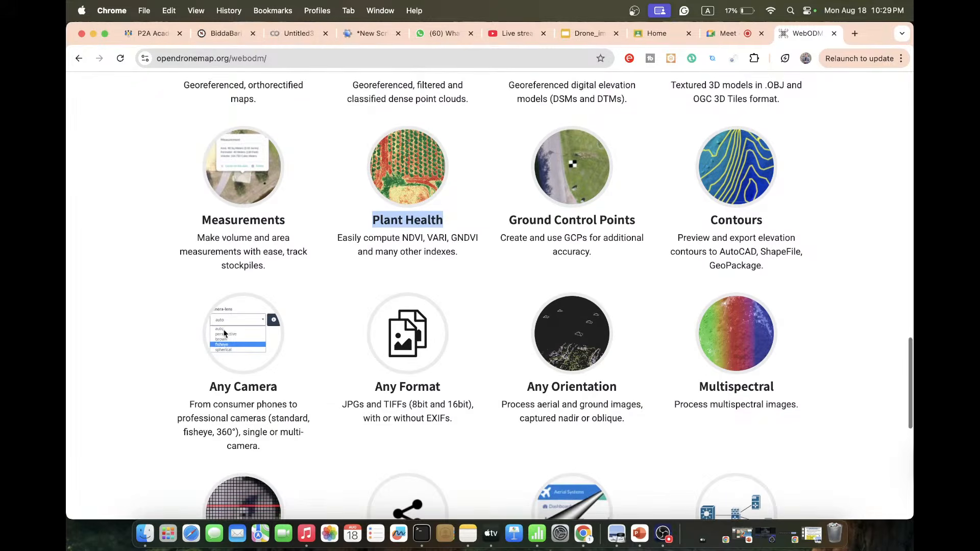
scroll(376, 385, "down", 10)
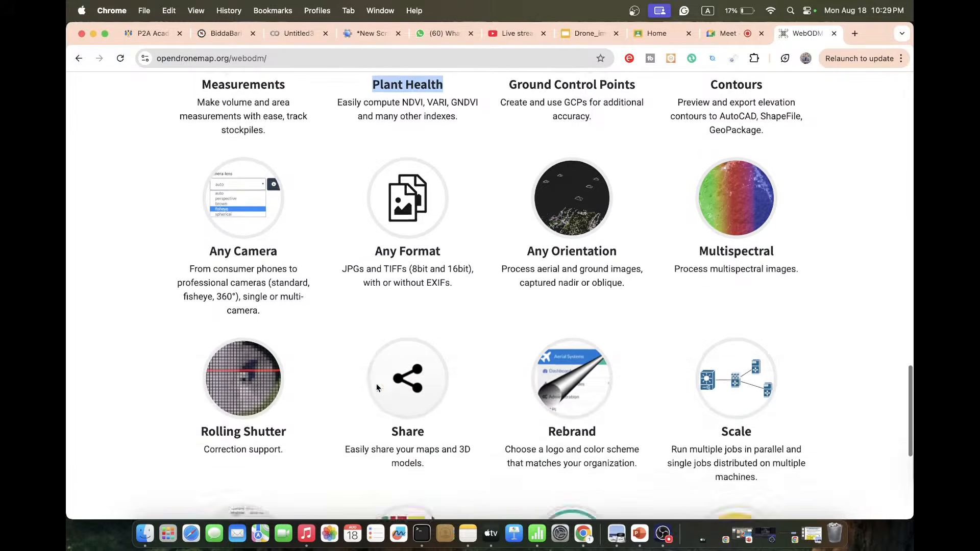
scroll(376, 387, "down", 3)
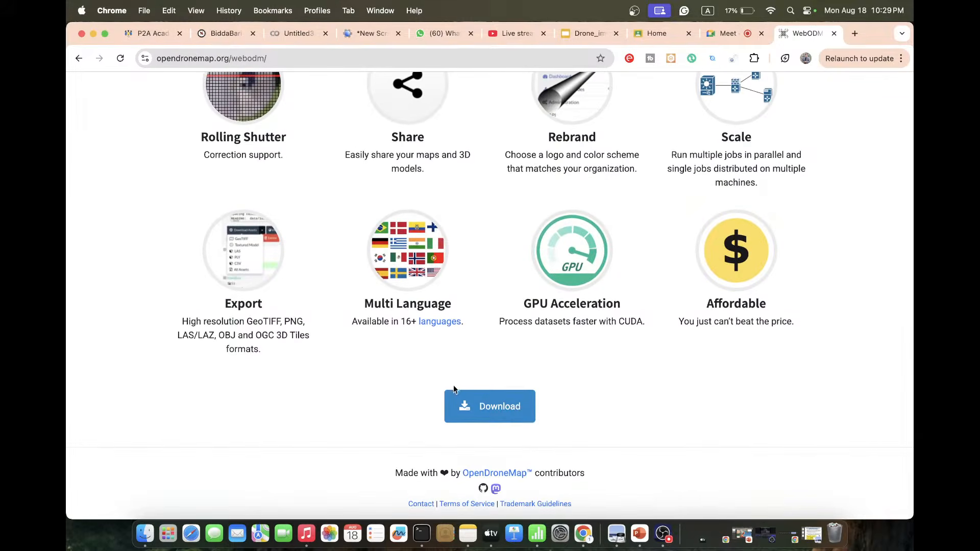
Open the WebODM download page and go to the purchase options for the WebODM Installer.
left_click(479, 405)
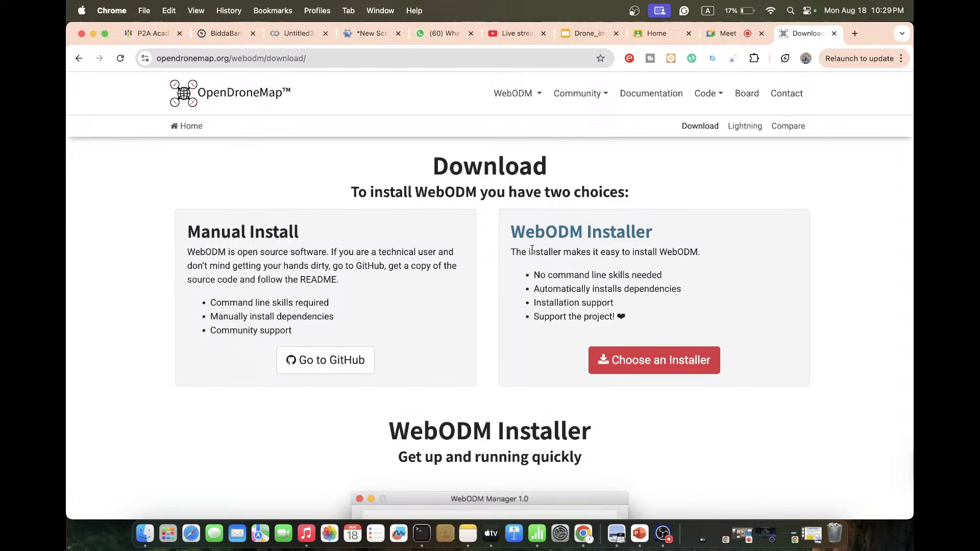
left_click(631, 360)
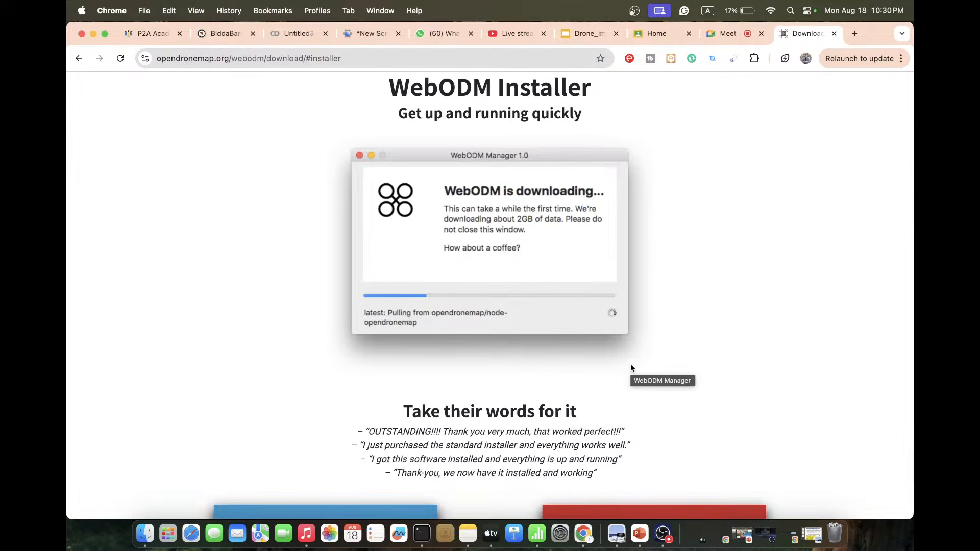
scroll(632, 366, "down", 5)
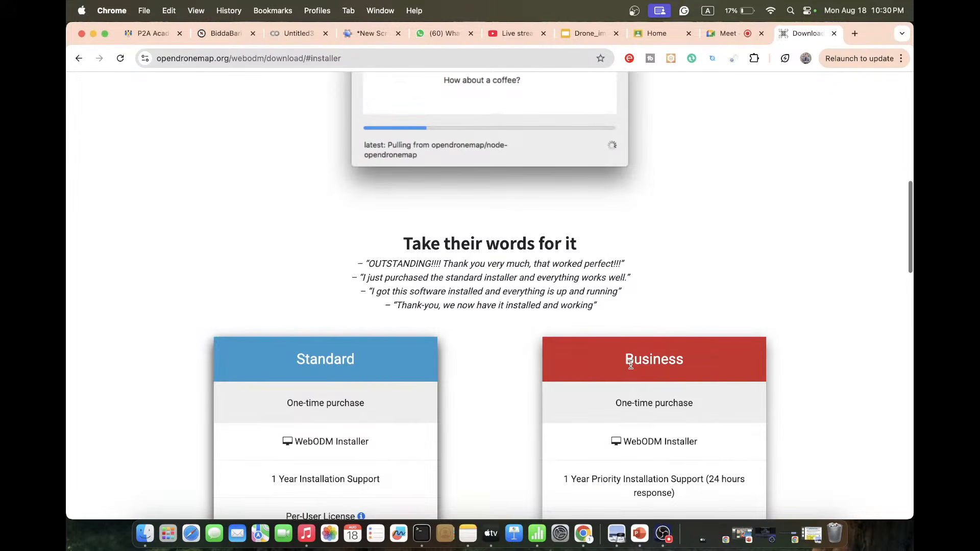
scroll(630, 363, "down", 7)
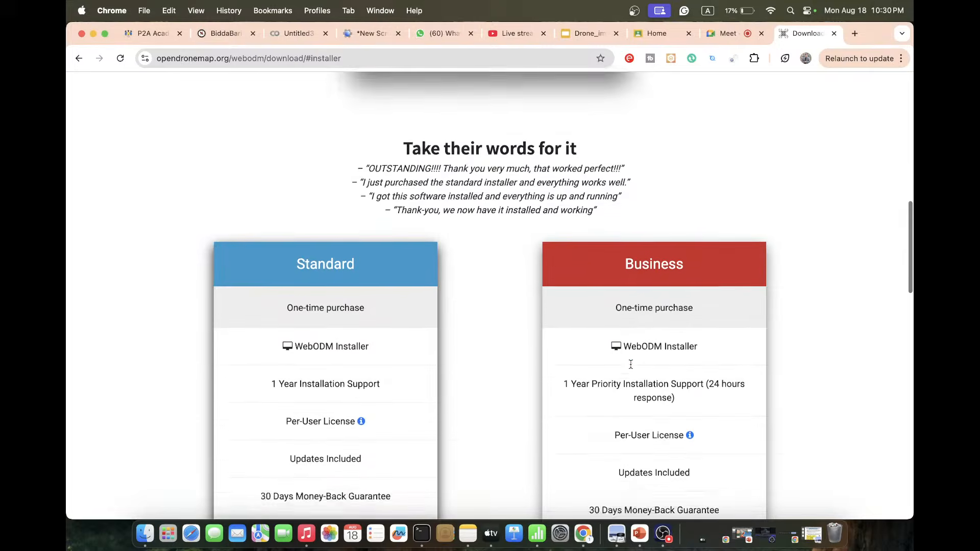
scroll(629, 363, "down", 1)
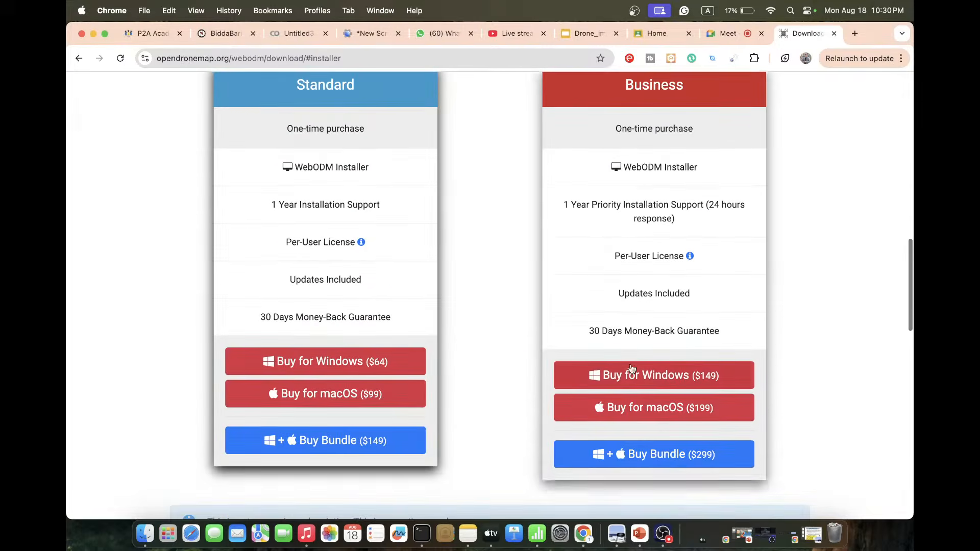
Compare the Standard and Business installer plans, including their support terms and their Windows, macOS and bundle prices.
scroll(344, 191, "up", 2)
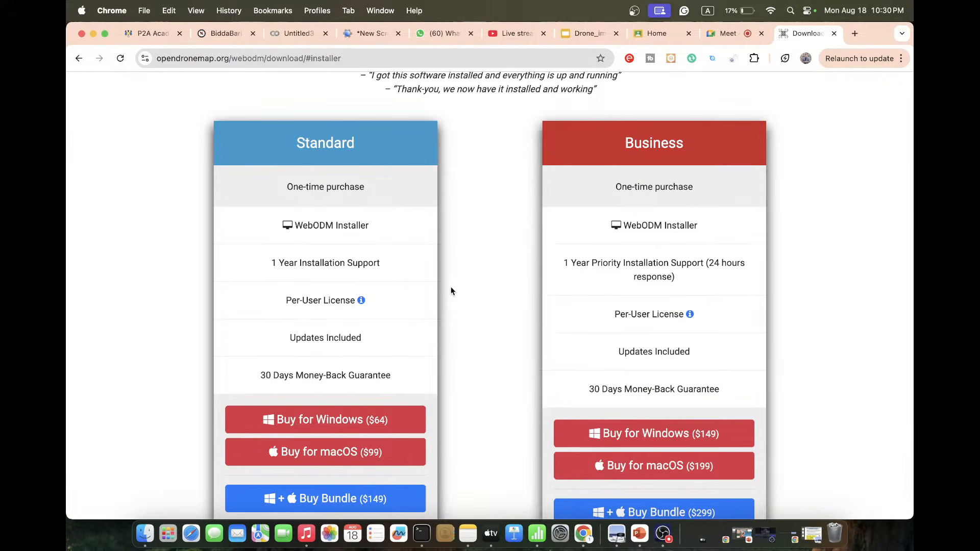
scroll(386, 284, "down", 2)
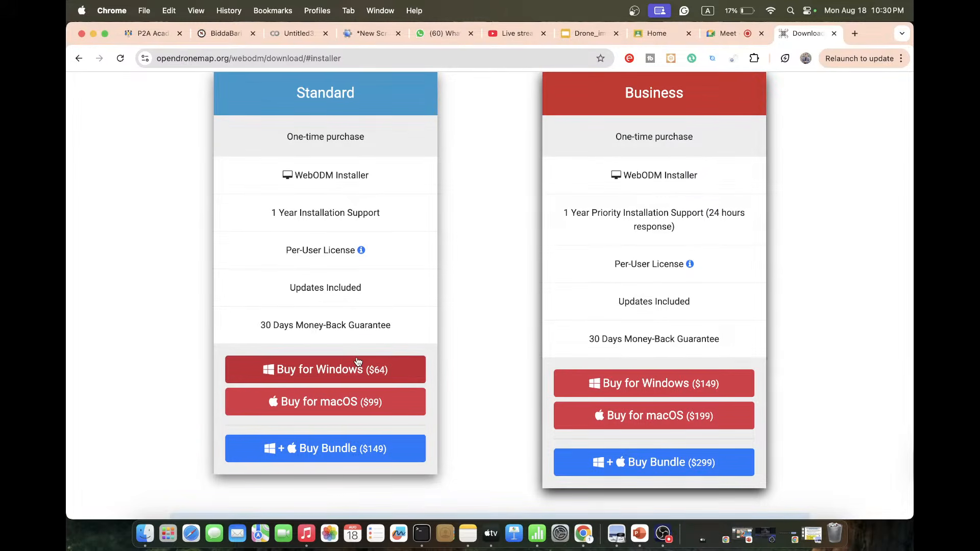
scroll(358, 361, "down", 3)
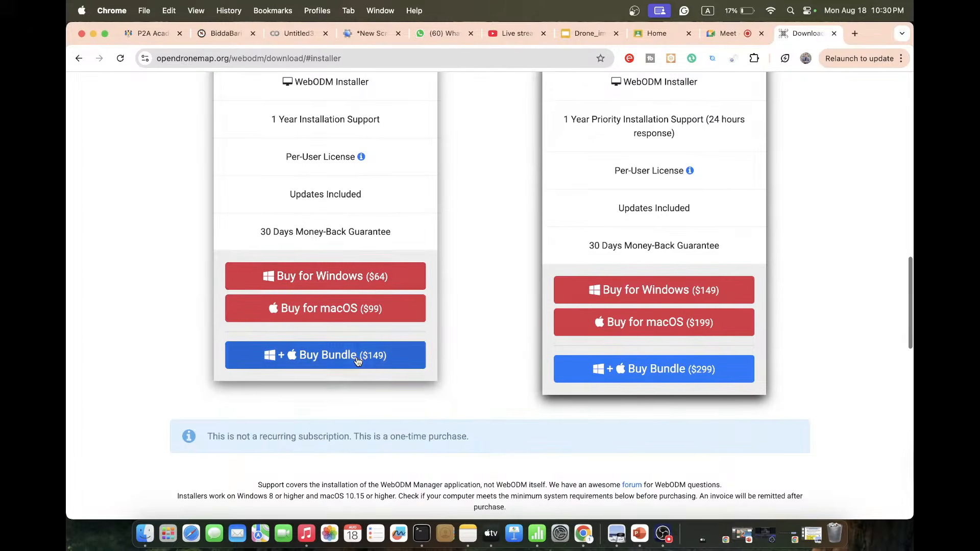
scroll(358, 362, "up", 1)
scroll(358, 361, "down", 1)
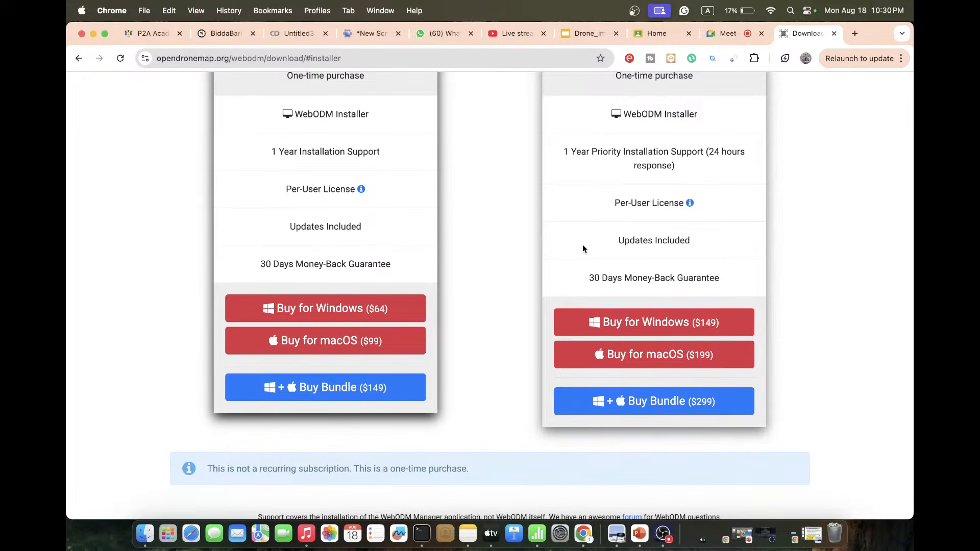
scroll(583, 245, "up", 4)
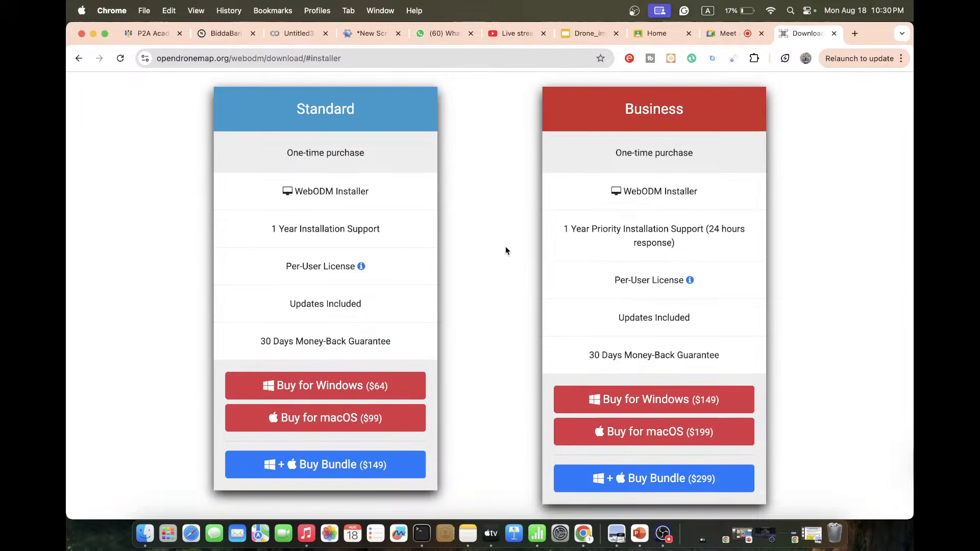
scroll(506, 248, "up", 1)
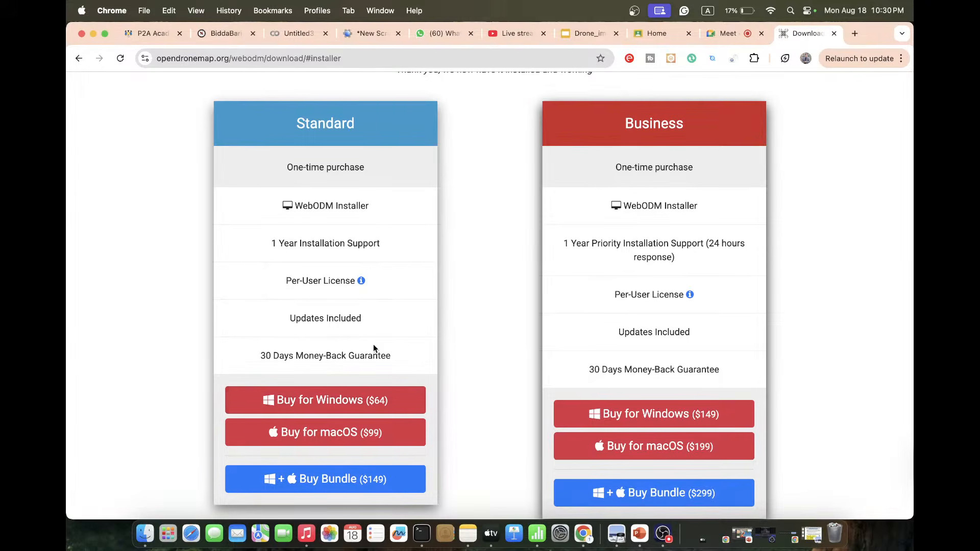
scroll(376, 343, "down", 1)
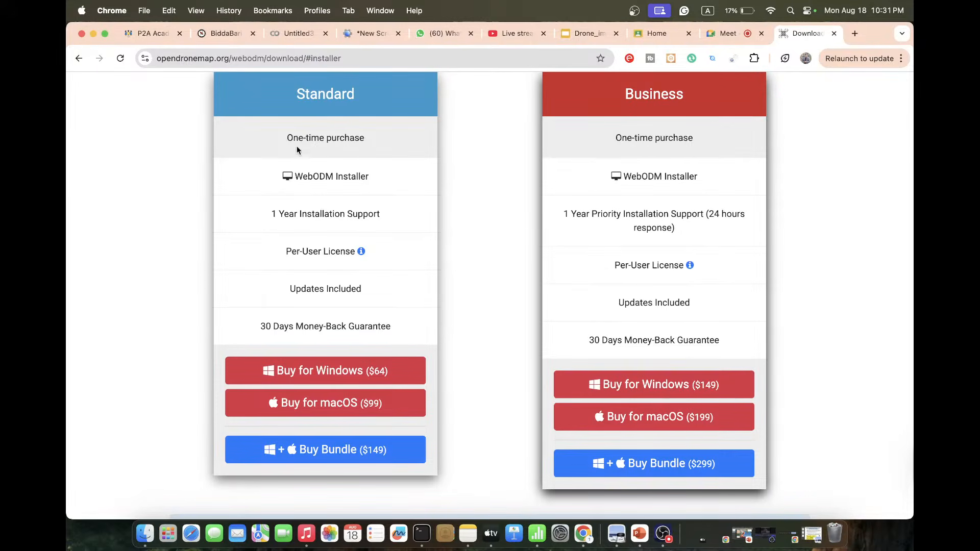
Highlight the one-time purchase term of the Standard plan and review the page back to the two installation choices.
left_click_drag(286, 138, 371, 139)
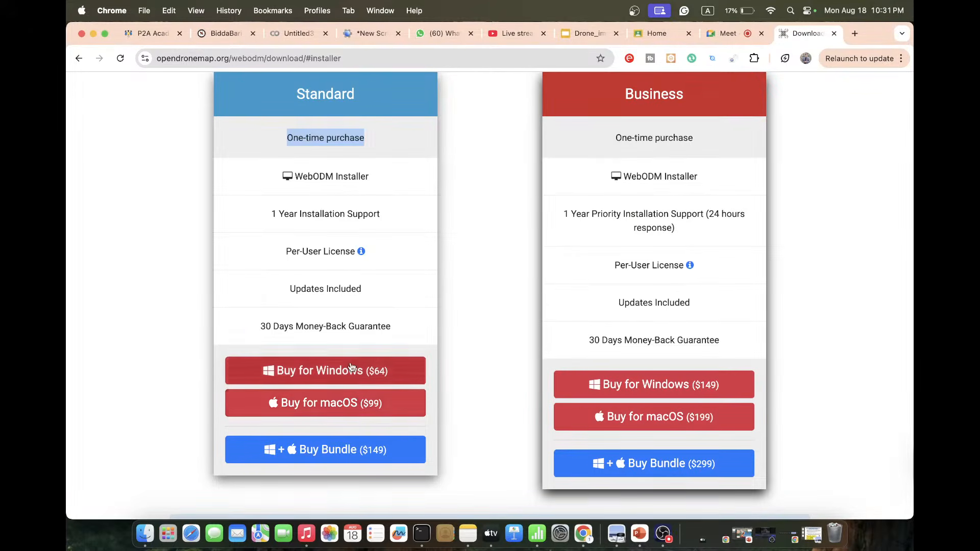
scroll(374, 238, "up", 5)
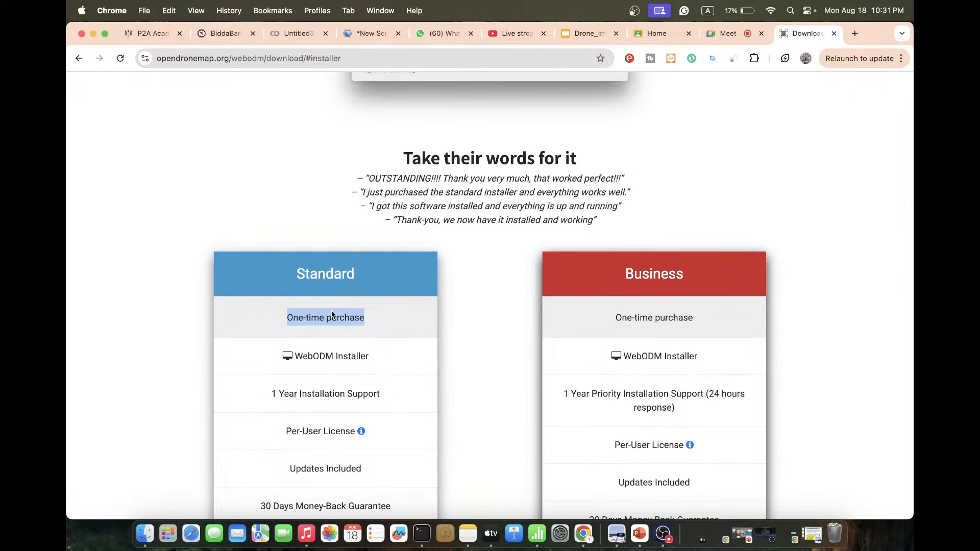
scroll(331, 314, "up", 3)
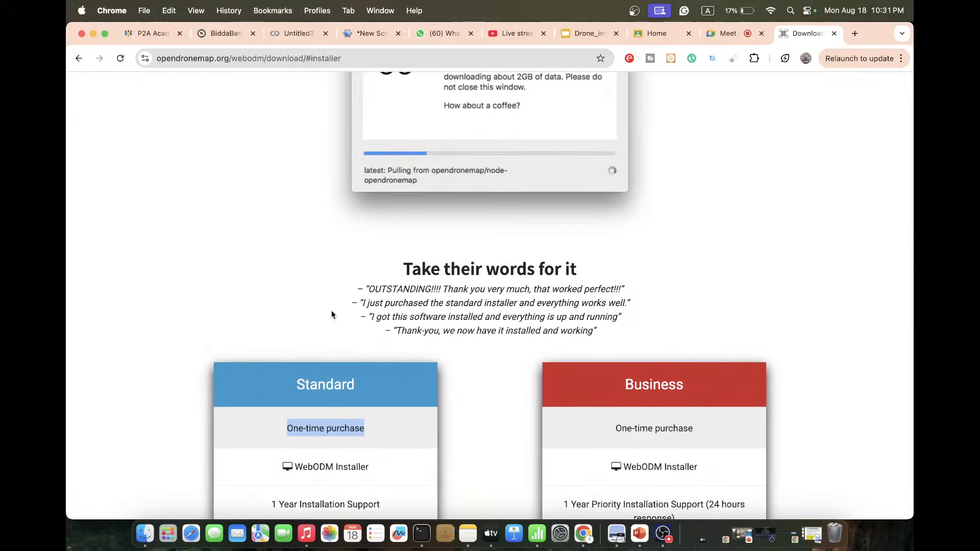
scroll(331, 314, "up", 1)
scroll(336, 306, "down", 8)
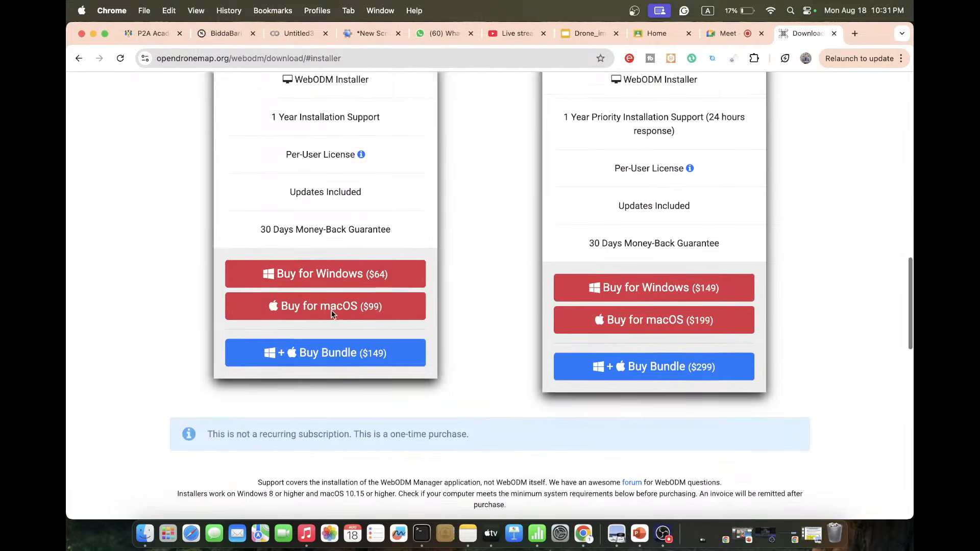
scroll(343, 184, "up", 5)
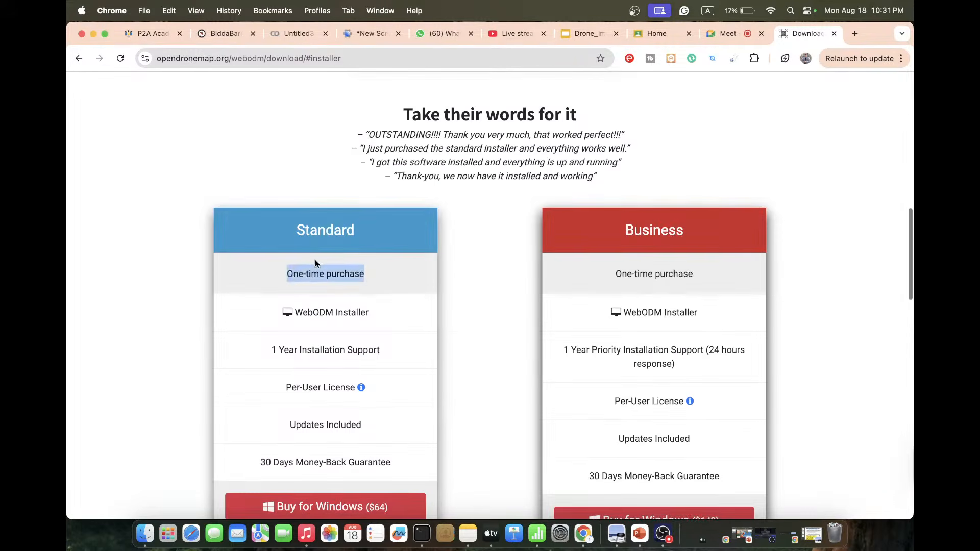
left_click(308, 276)
left_click_drag(284, 276, 425, 289)
scroll(434, 295, "up", 15)
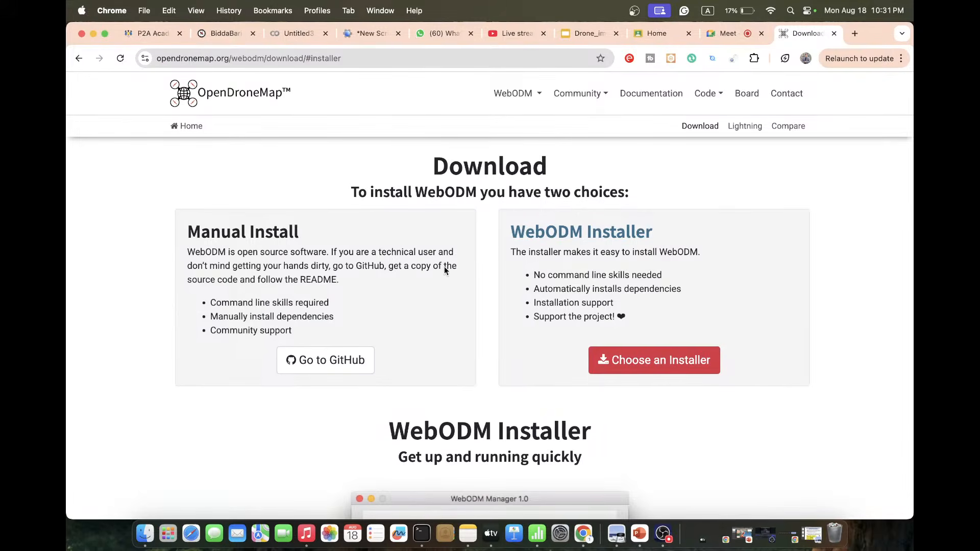
Switch to the Drone_image_processing presentation and highlight "webODM" in the interface line of the current slide.
left_click(581, 34)
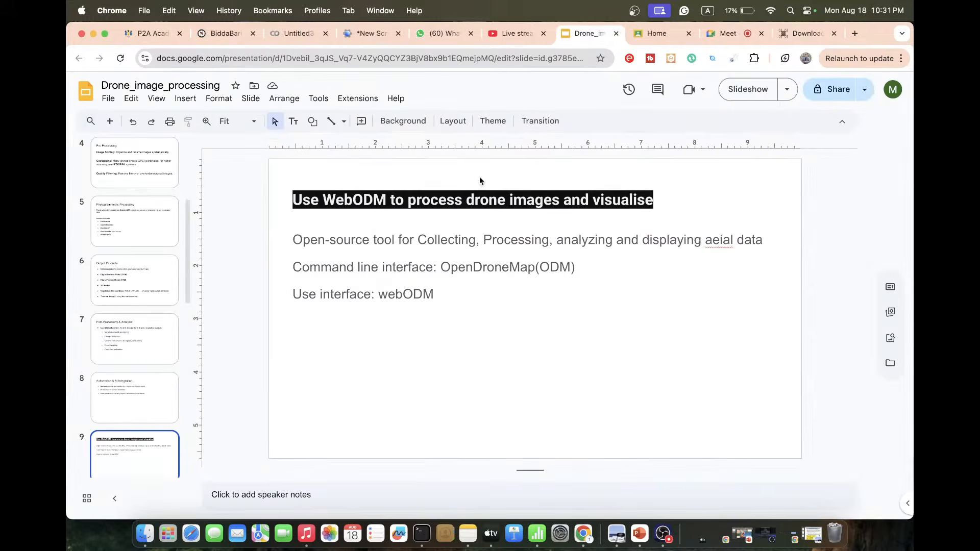
left_click_drag(378, 295, 438, 292)
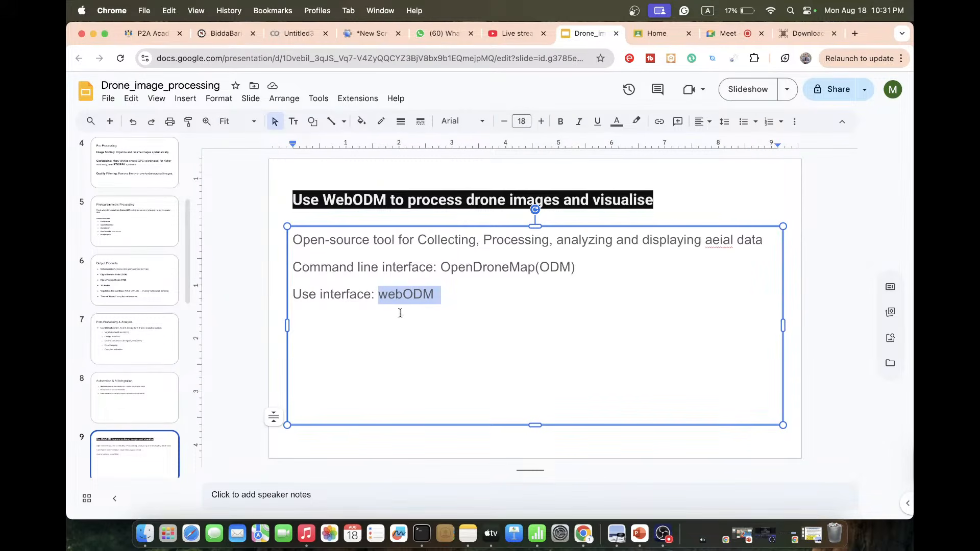
Return to the OpenDroneMap download page and open the WebODM Lightning page.
left_click(794, 35)
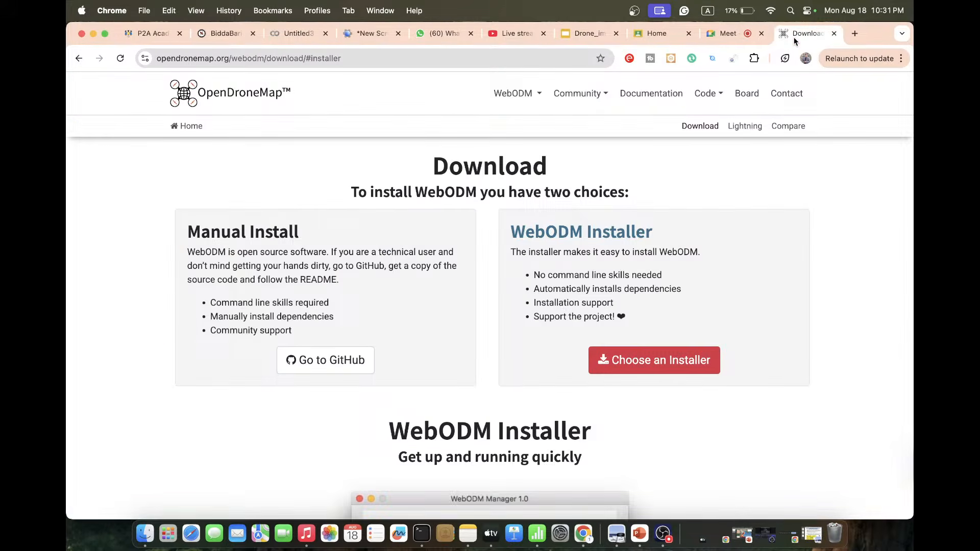
left_click(750, 131)
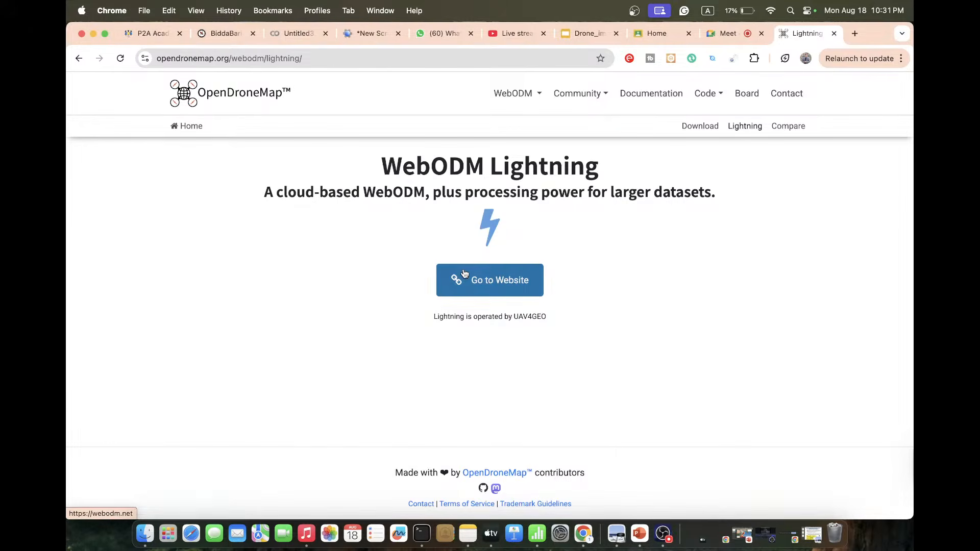
Go to the WebODM Lightning website and highlight the signed-in e-mail address in the account options.
left_click(488, 281)
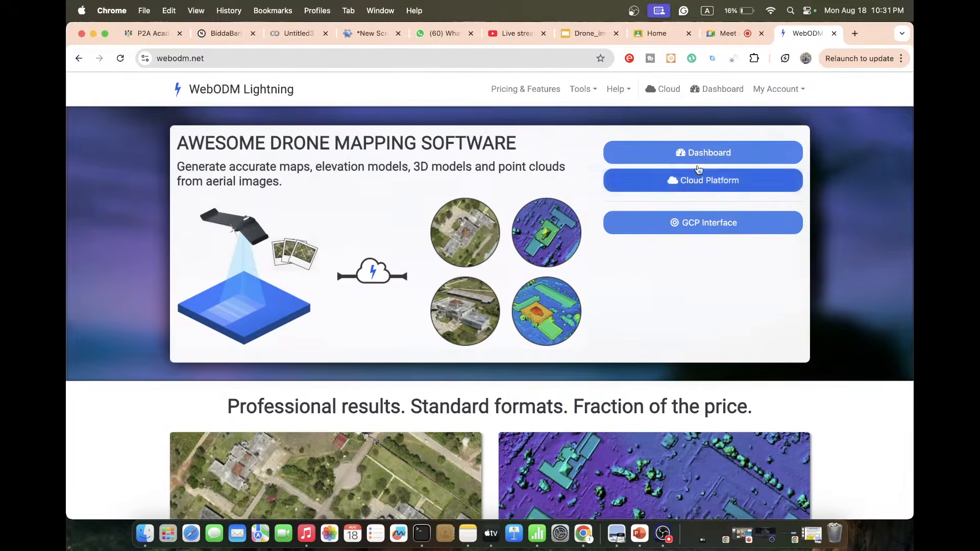
left_click(779, 93)
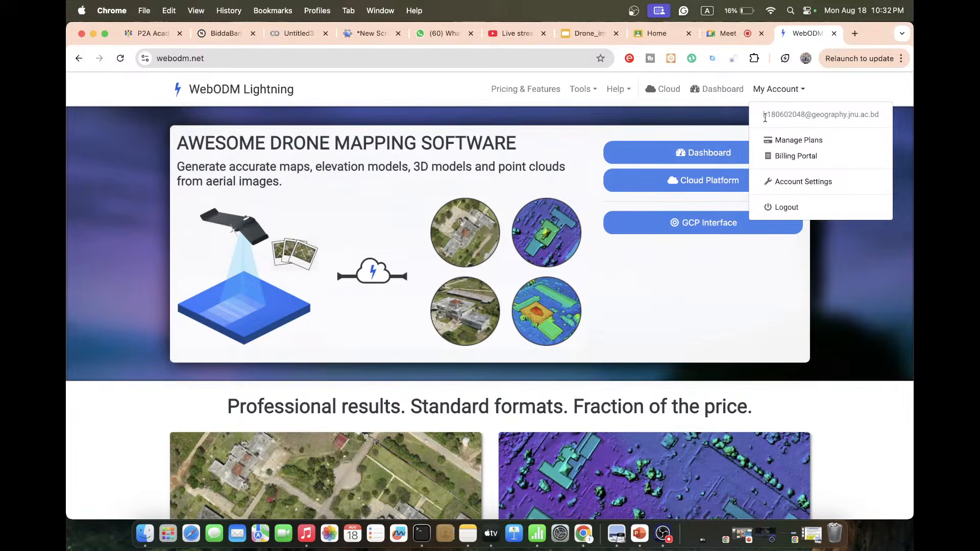
left_click_drag(765, 117, 879, 114)
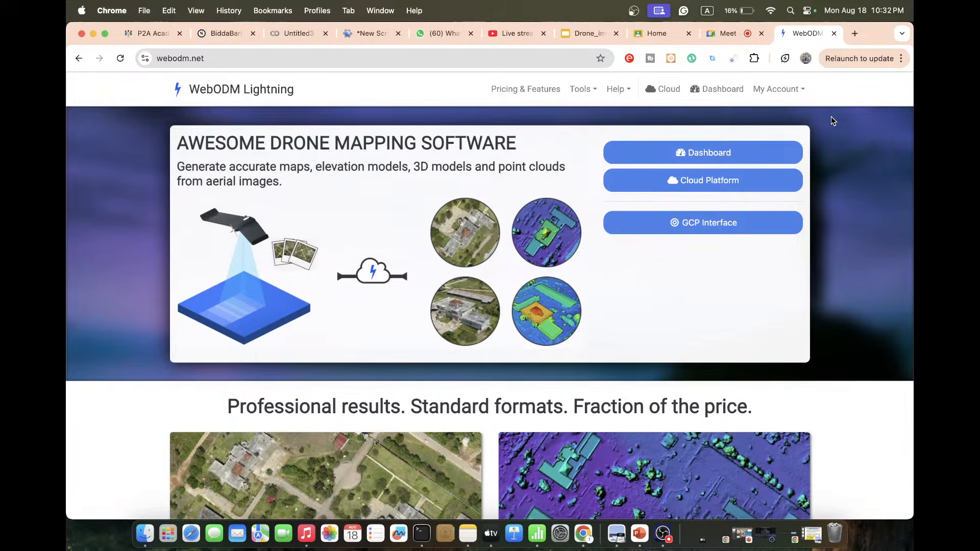
Open the WebODM Lightning dashboard and review its upload, processing node, recent activity and resources sections, plus the account options.
left_click(698, 151)
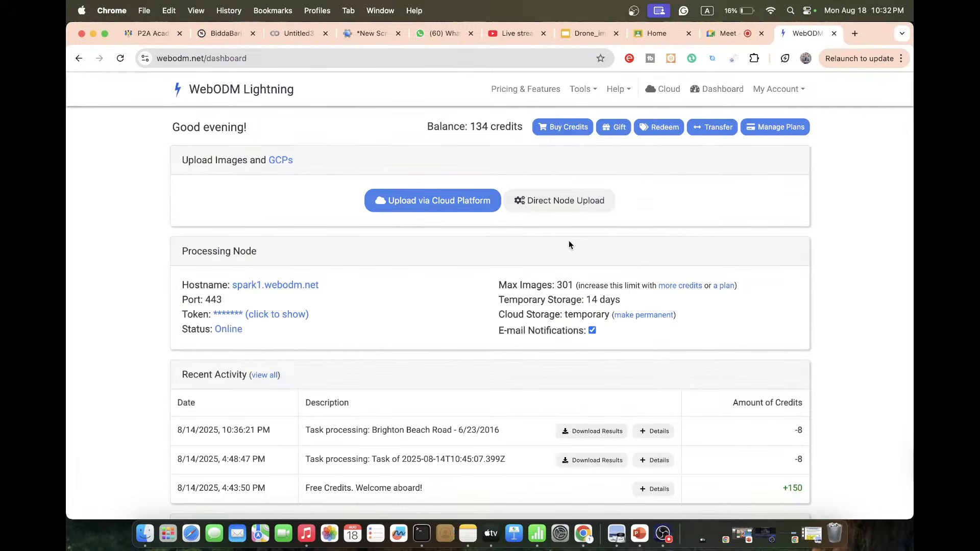
scroll(568, 244, "down", 5)
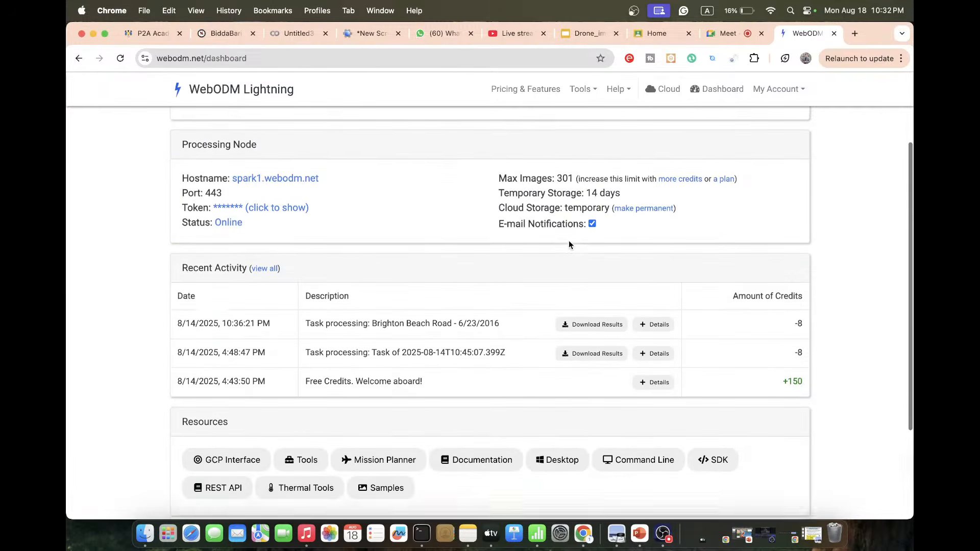
scroll(569, 245, "down", 3)
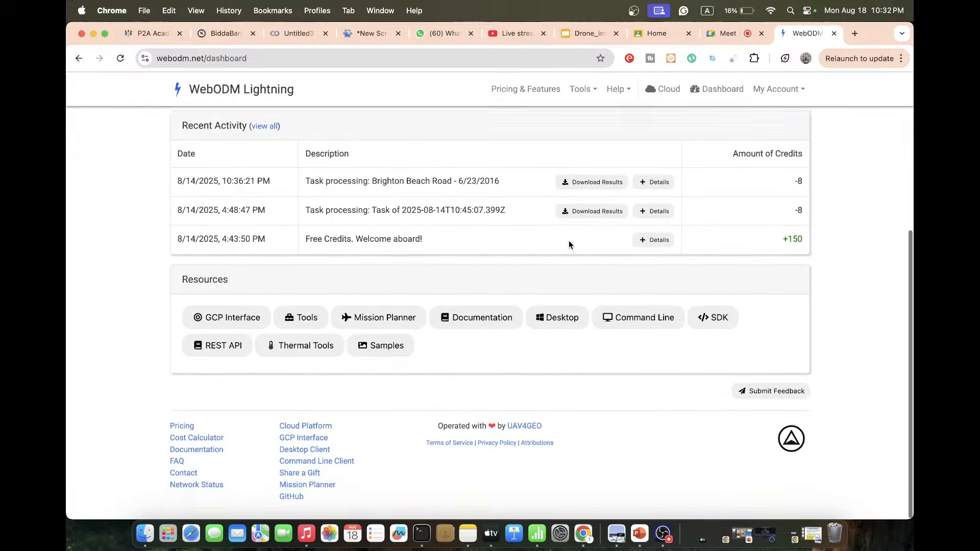
scroll(569, 244, "up", 10)
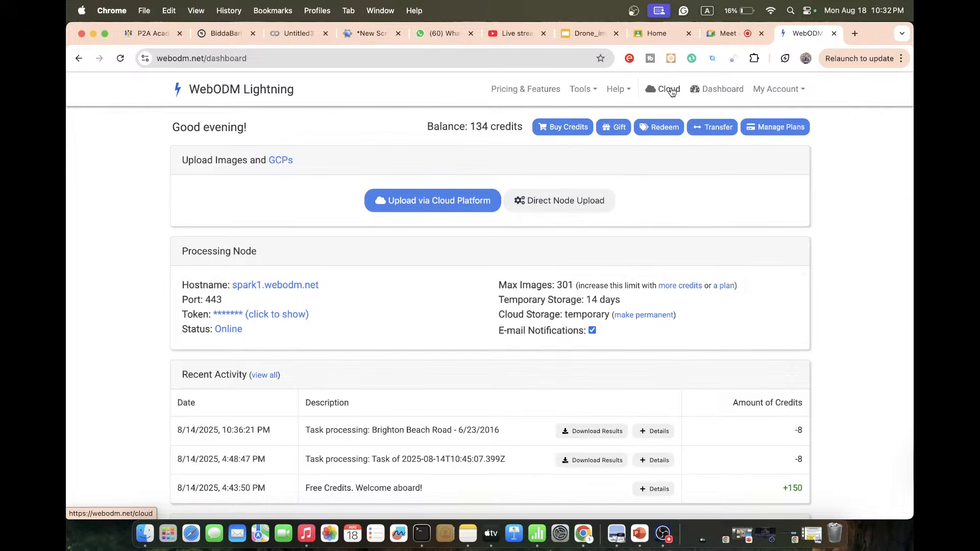
left_click(721, 91)
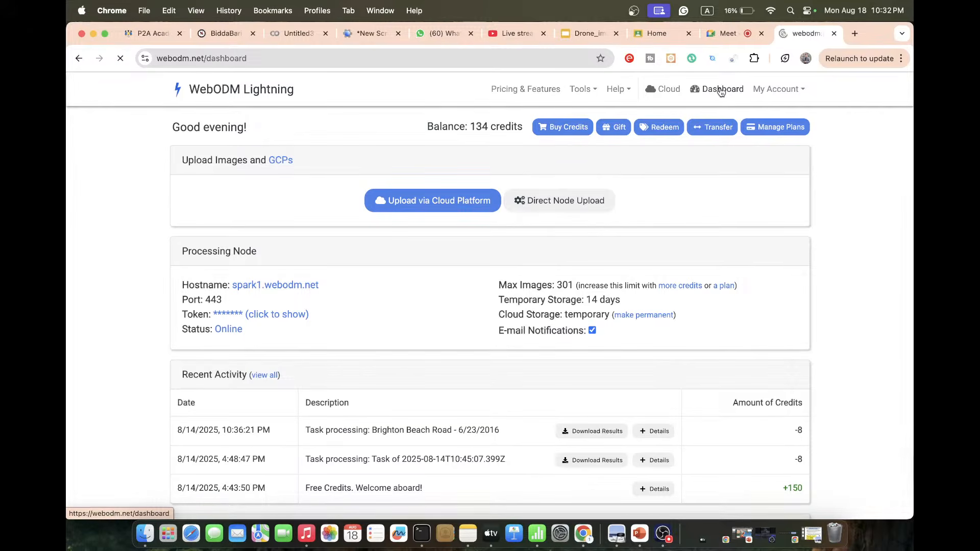
left_click(778, 91)
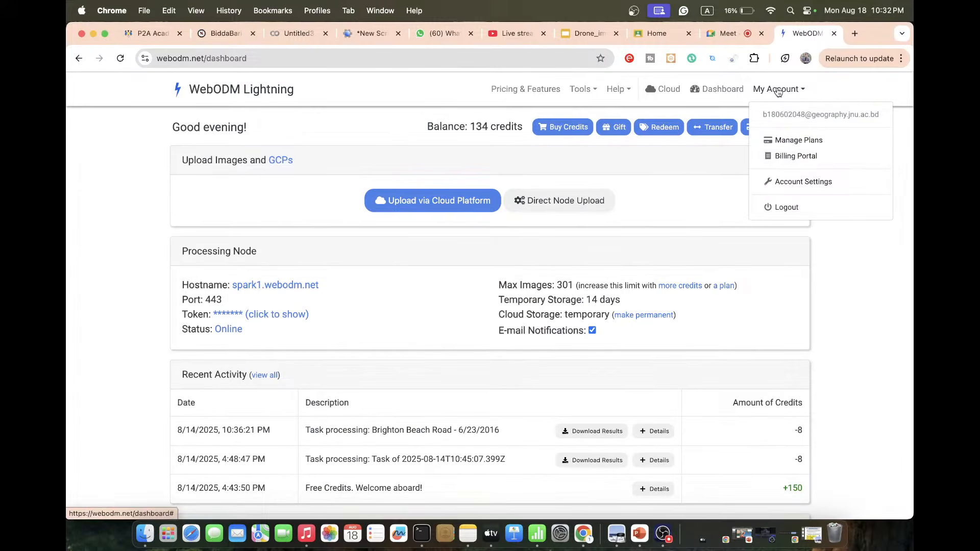
left_click(632, 154)
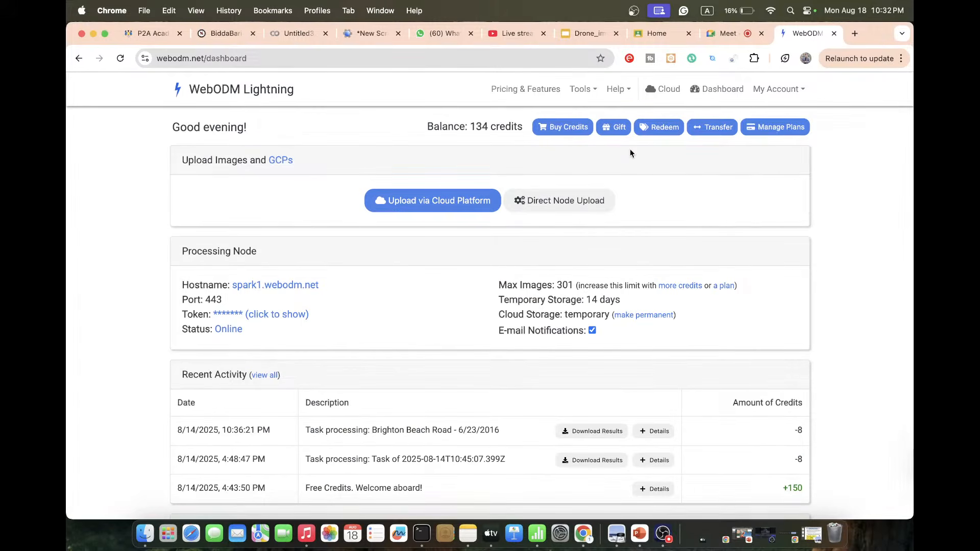
Return to the WebODM Lightning home page, open the Cloud Platform and check its list of processing nodes.
left_click(250, 98)
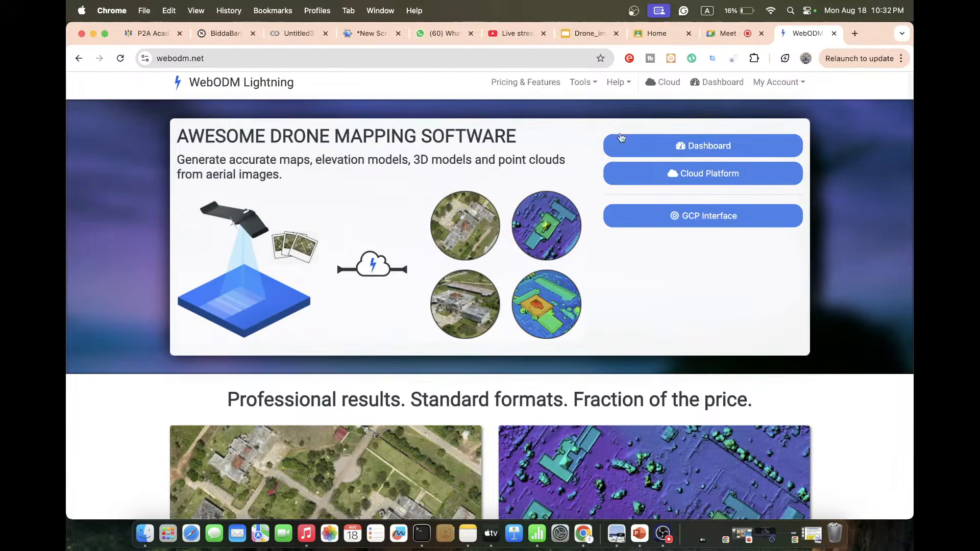
left_click(677, 174)
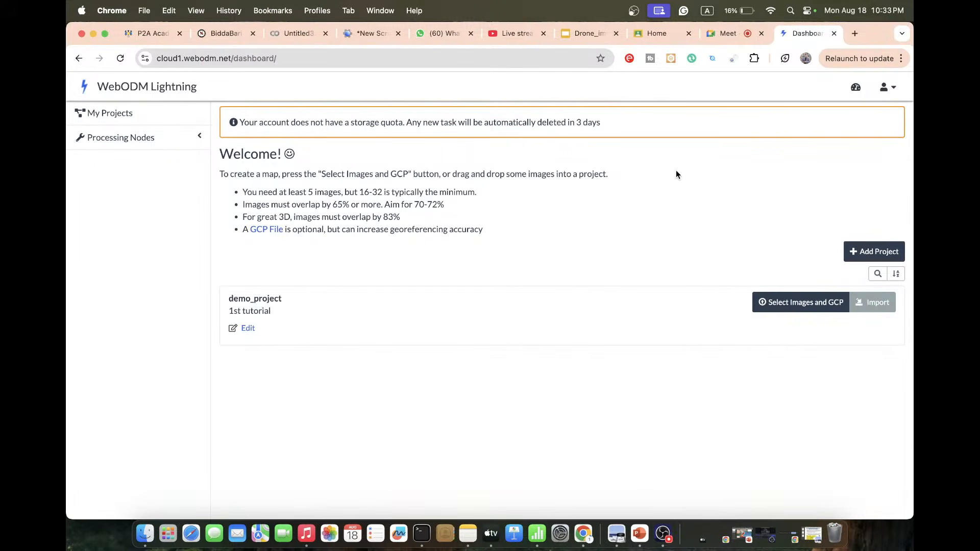
left_click(196, 137)
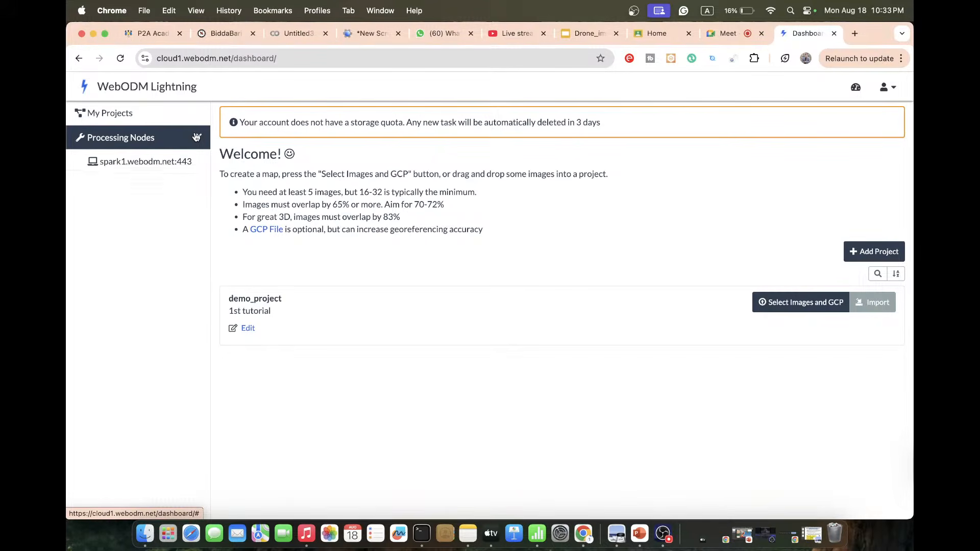
left_click(196, 136)
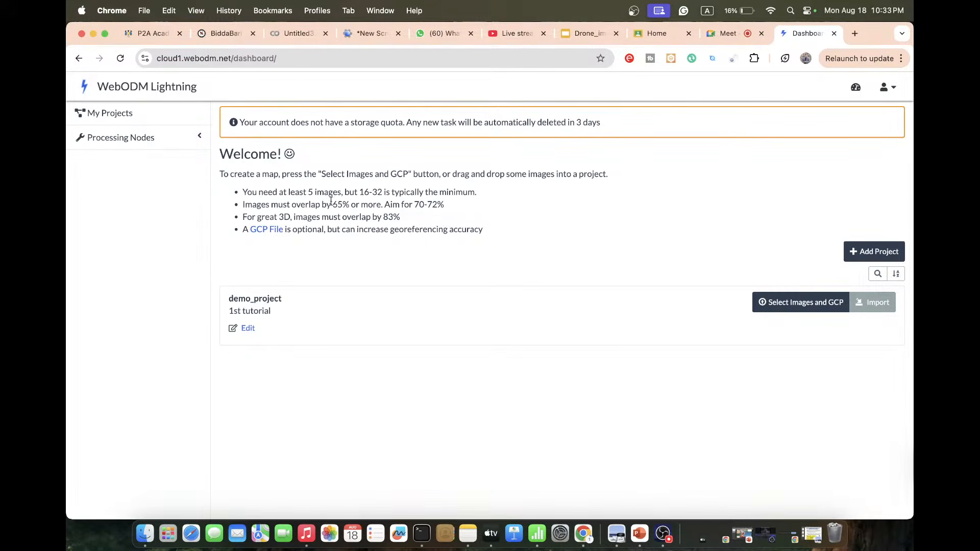
Highlight the welcome guidelines' minimum of 5 images, the 65% overlap and the 83% overlap for great 3D.
left_click_drag(243, 192, 332, 191)
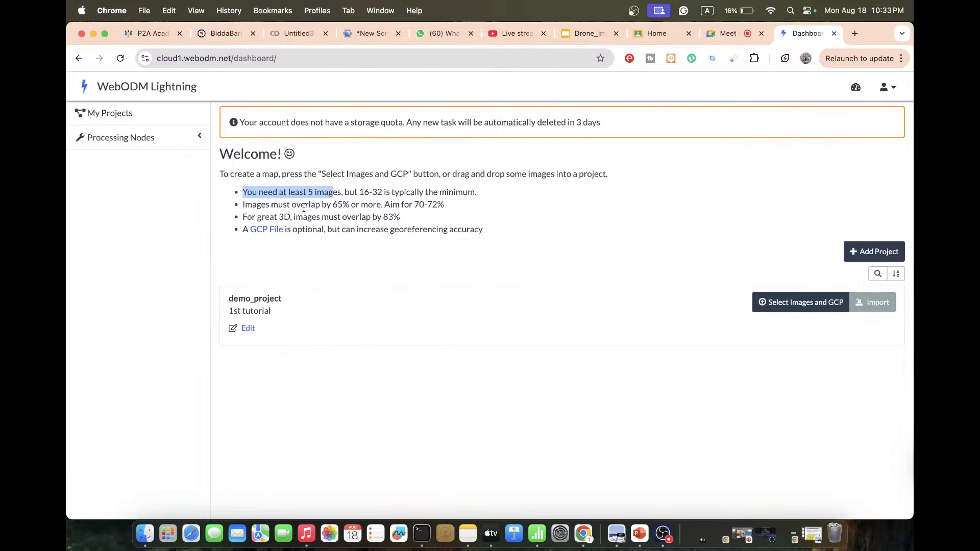
left_click(270, 209)
left_click_drag(331, 206, 364, 209)
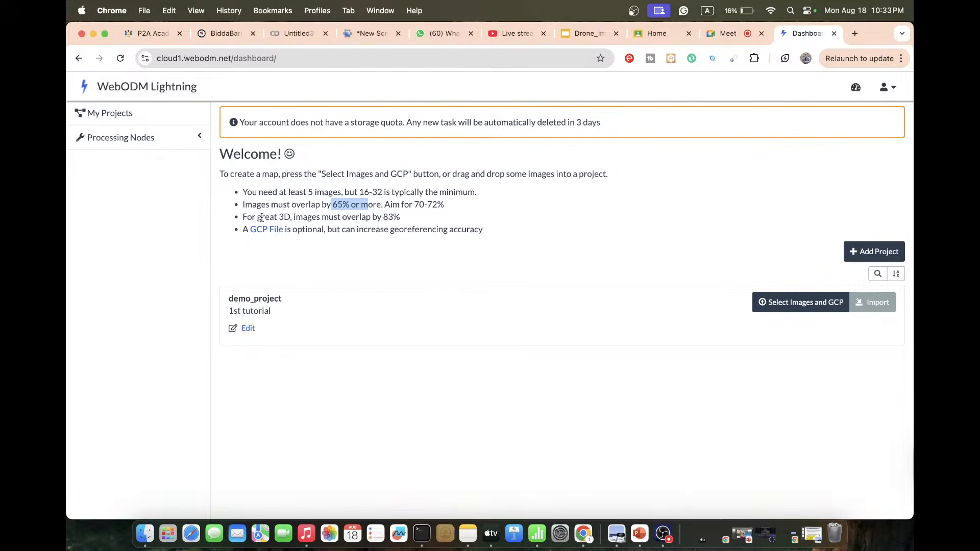
left_click_drag(261, 217, 295, 217)
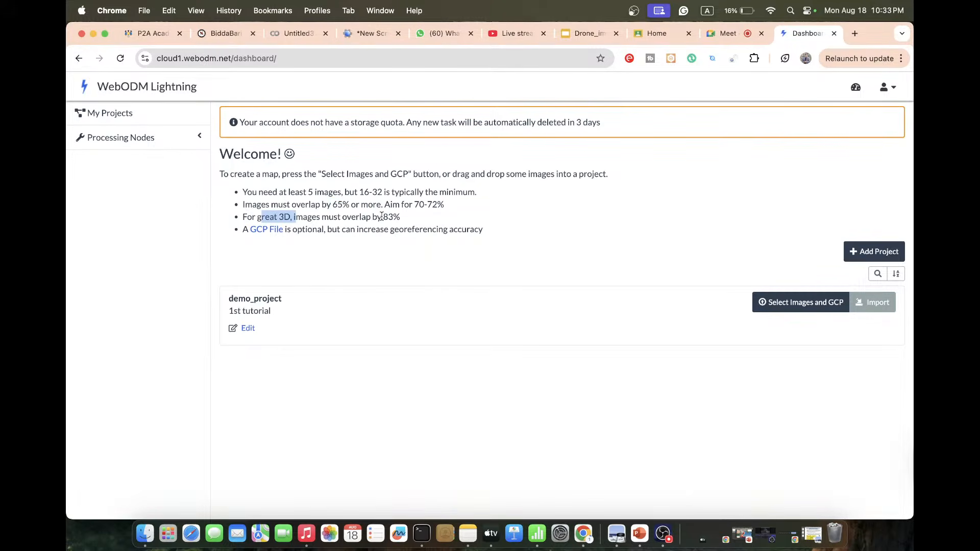
left_click_drag(382, 216, 397, 219)
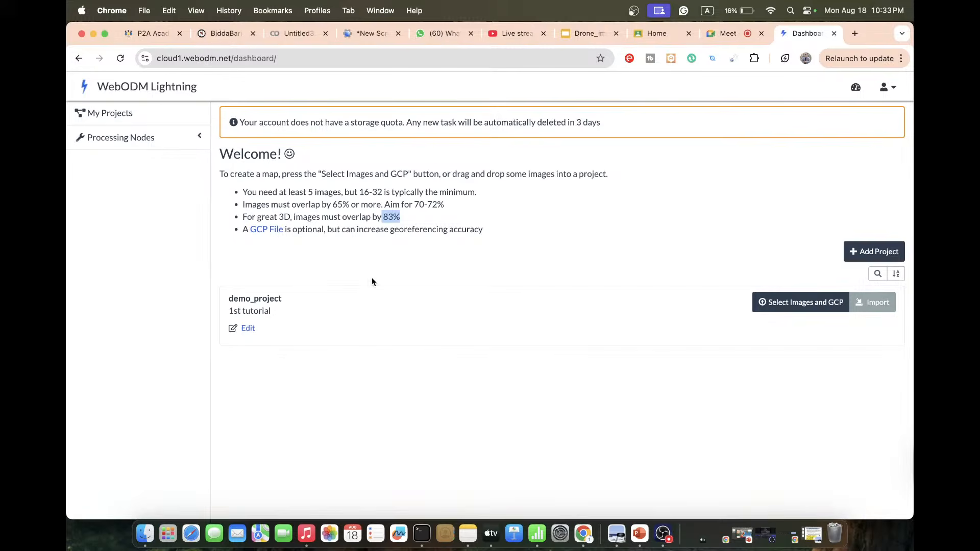
Permanently delete the existing demo_project and check the account's storage usage.
left_click(247, 328)
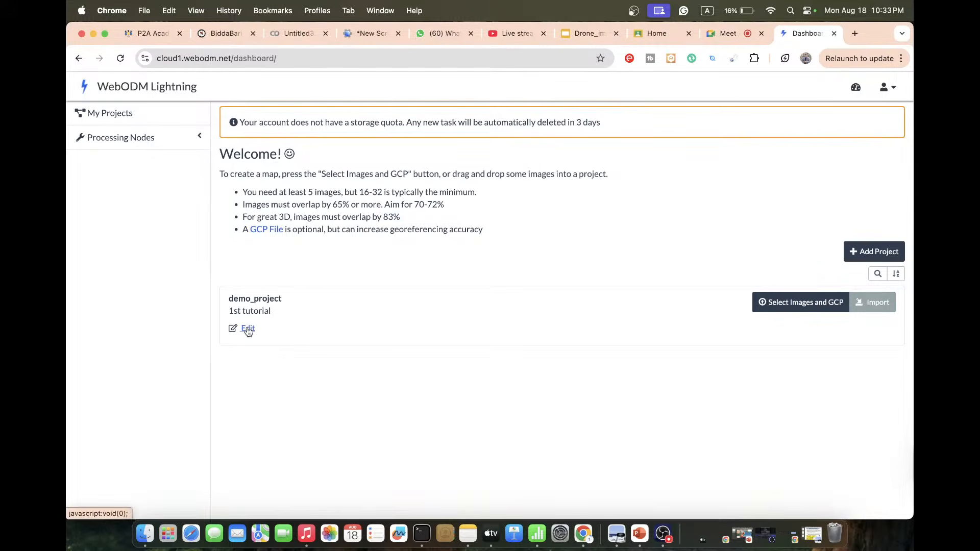
left_click(248, 329)
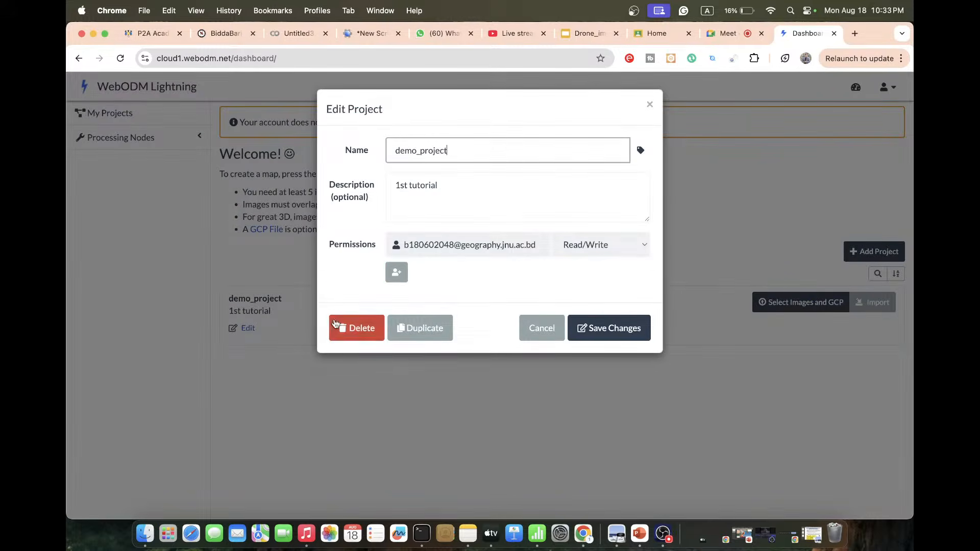
left_click(343, 332)
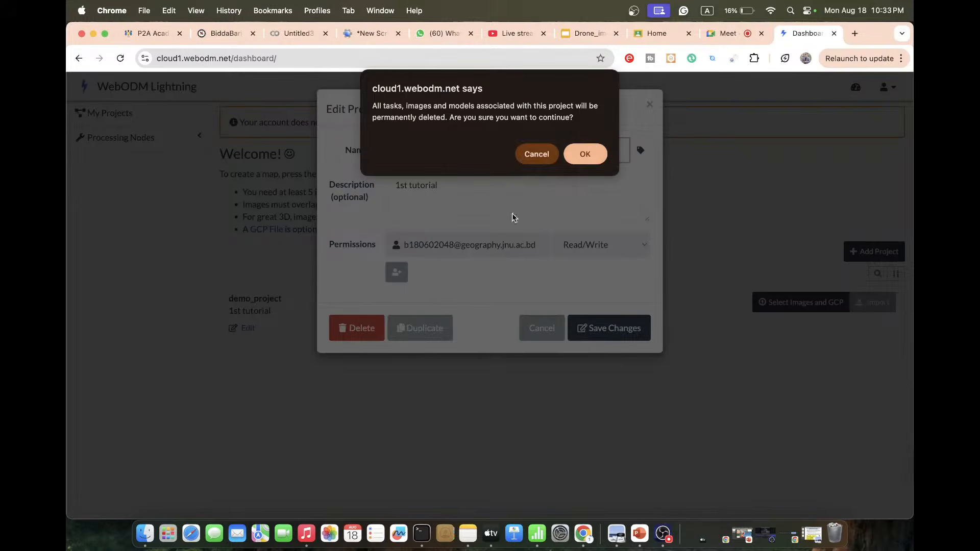
left_click(593, 150)
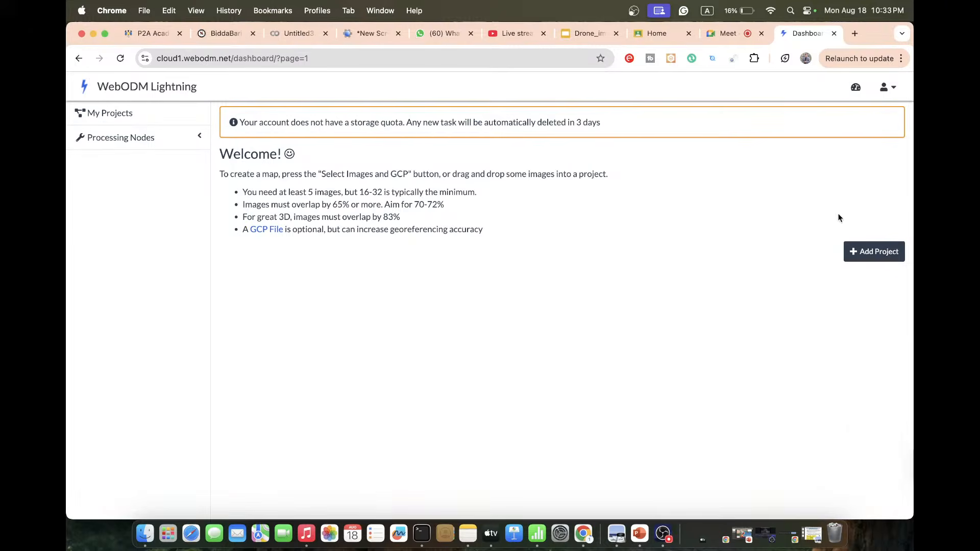
left_click(896, 90)
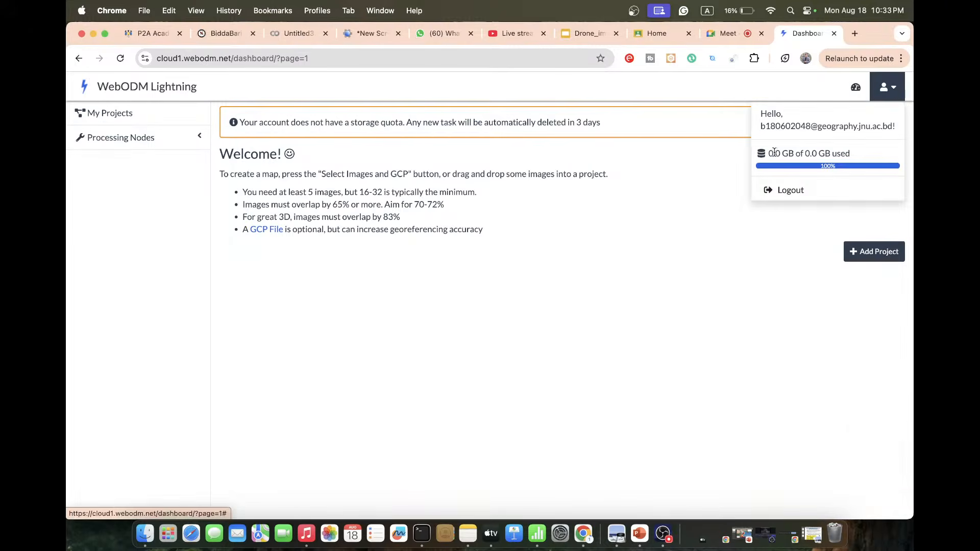
left_click(696, 226)
Create a new project named DroneMapa with the description "1st class on Drone Map".
left_click(864, 247)
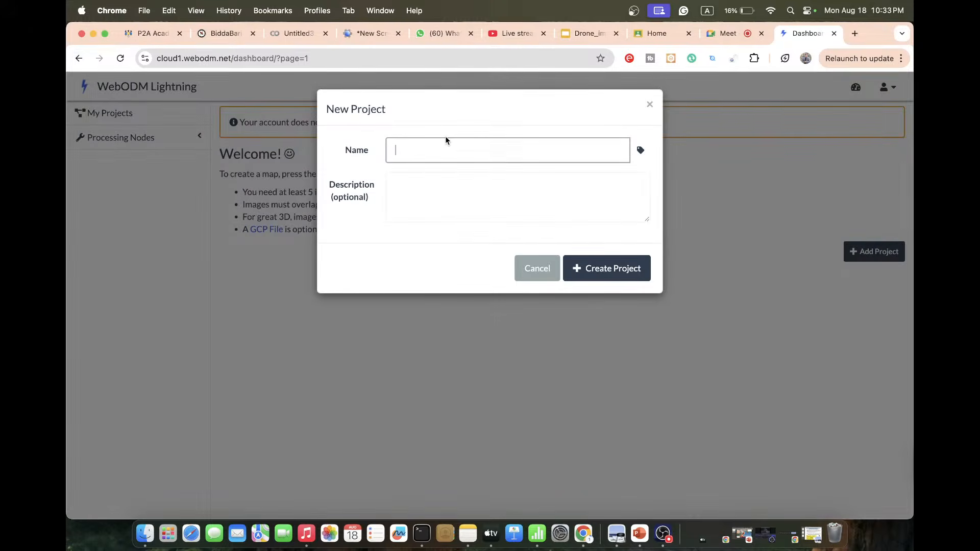
type("Drone Mapa")
left_click(468, 195)
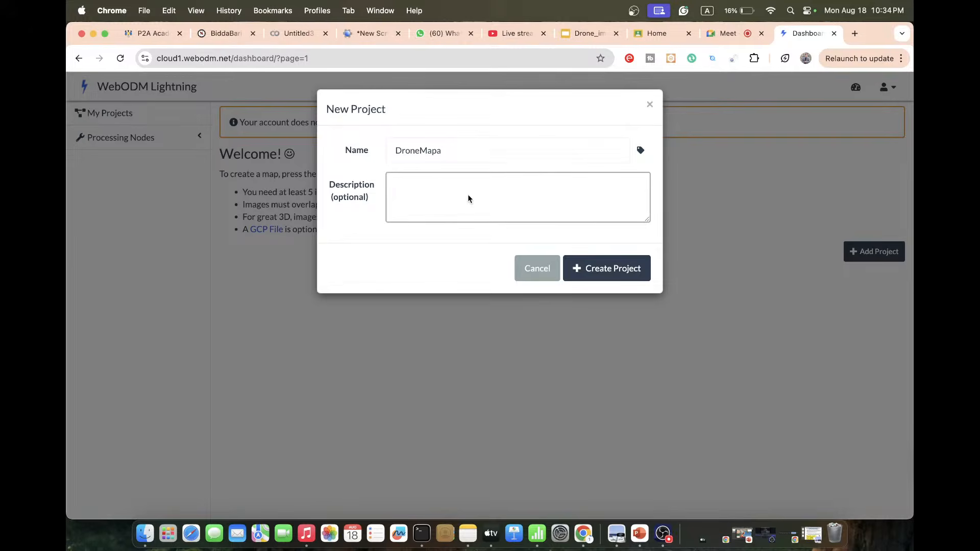
type("1st case")
key("BackSpace")
key("BackSpace")
key("BackSpace")
type("ass on Drone Map")
left_click(594, 266)
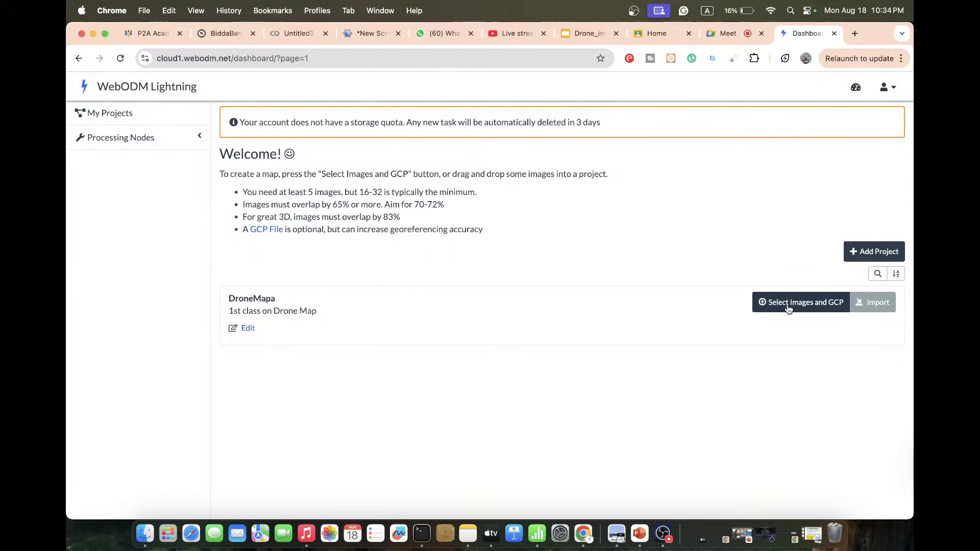
Review the image requirements again, highlighting the guidelines on minimum image count, general overlap and overlap for 3D.
left_click_drag(240, 192, 344, 194)
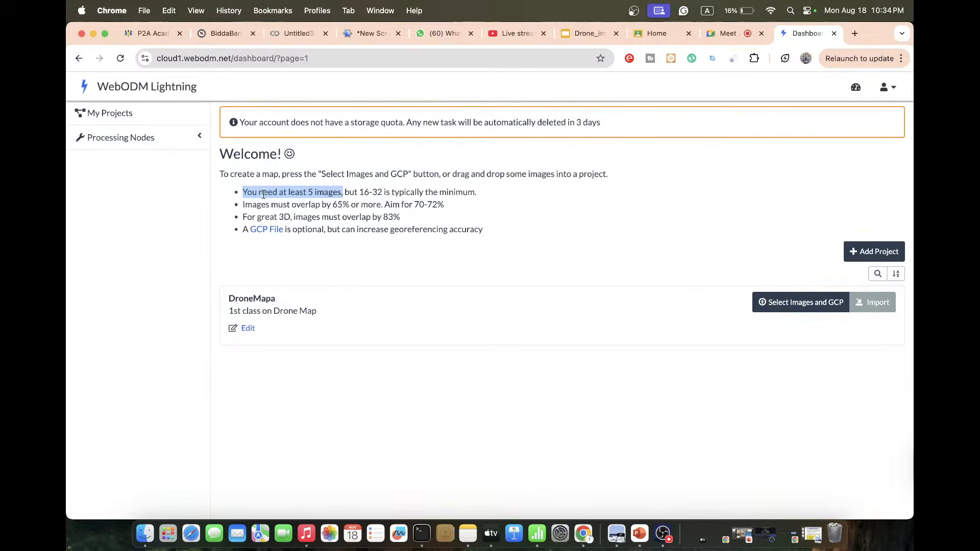
left_click_drag(266, 203, 464, 207)
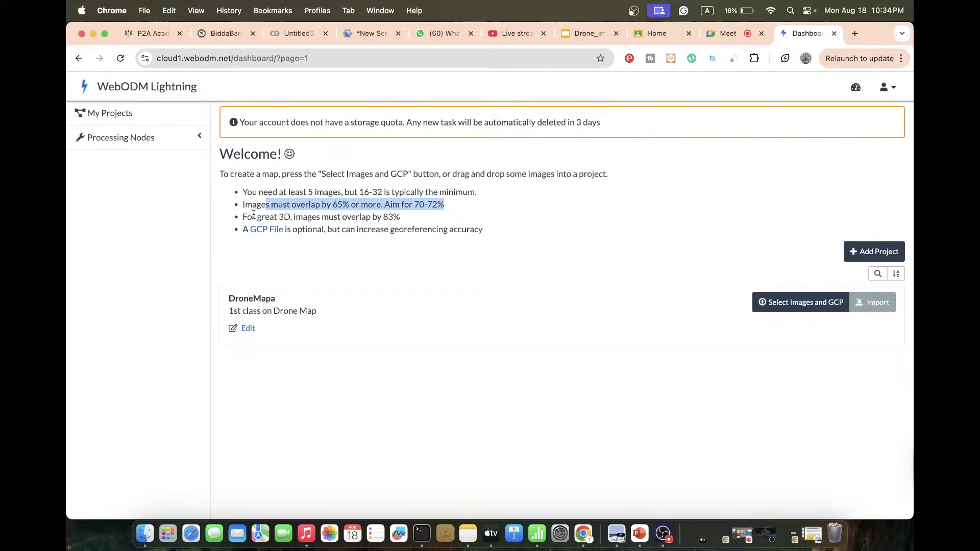
left_click_drag(243, 216, 399, 217)
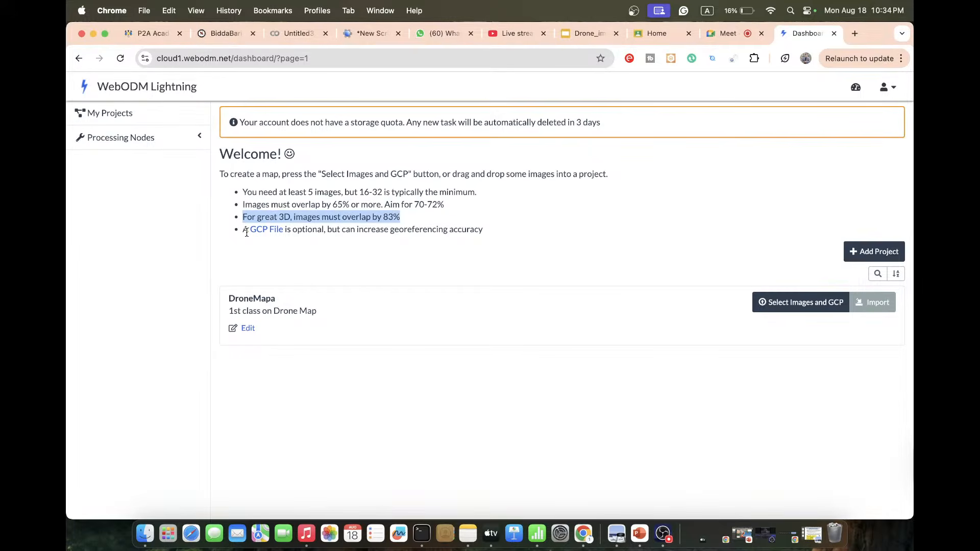
Load all the DJI JPG images from the drone_sample_images-main folder in Downloads into the DroneMapa project.
left_click(782, 302)
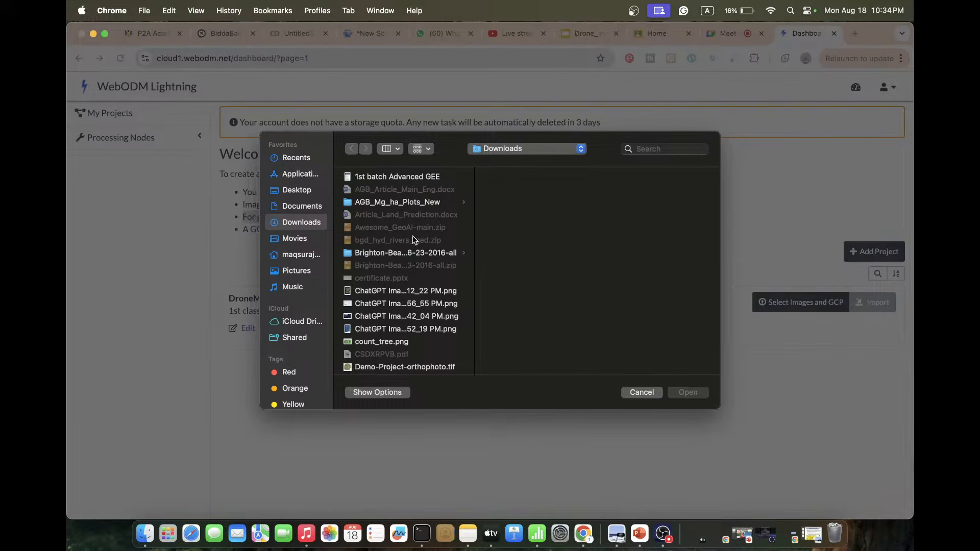
scroll(403, 269, "down", 5)
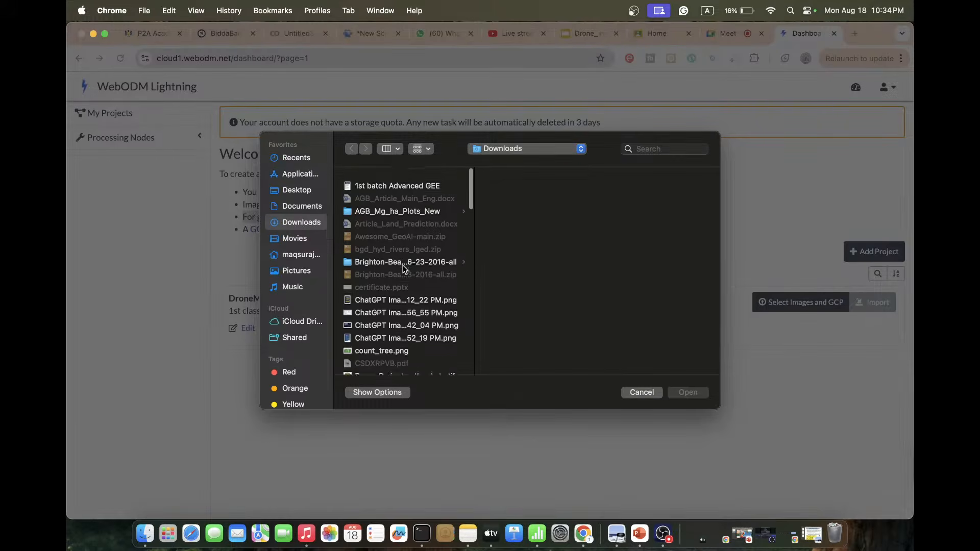
scroll(403, 269, "down", 3)
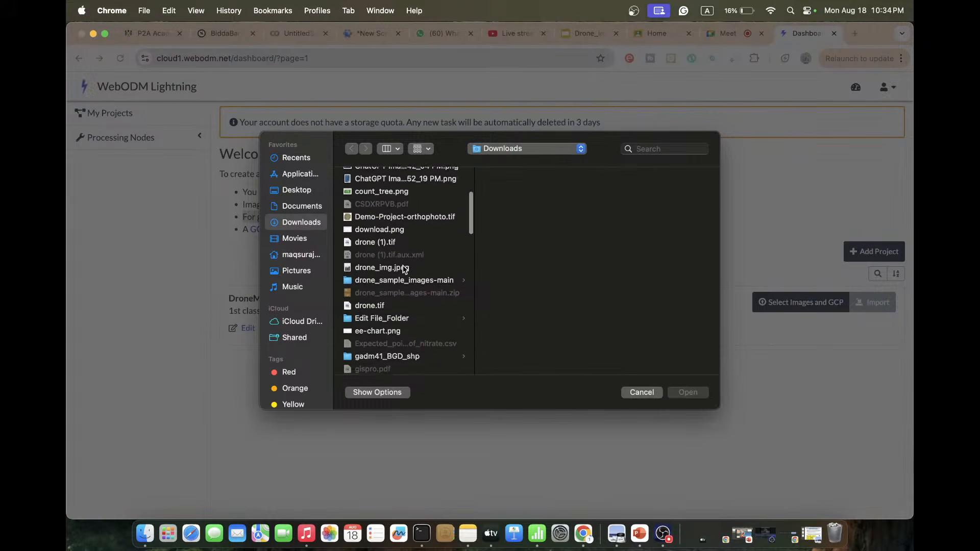
left_click(396, 253)
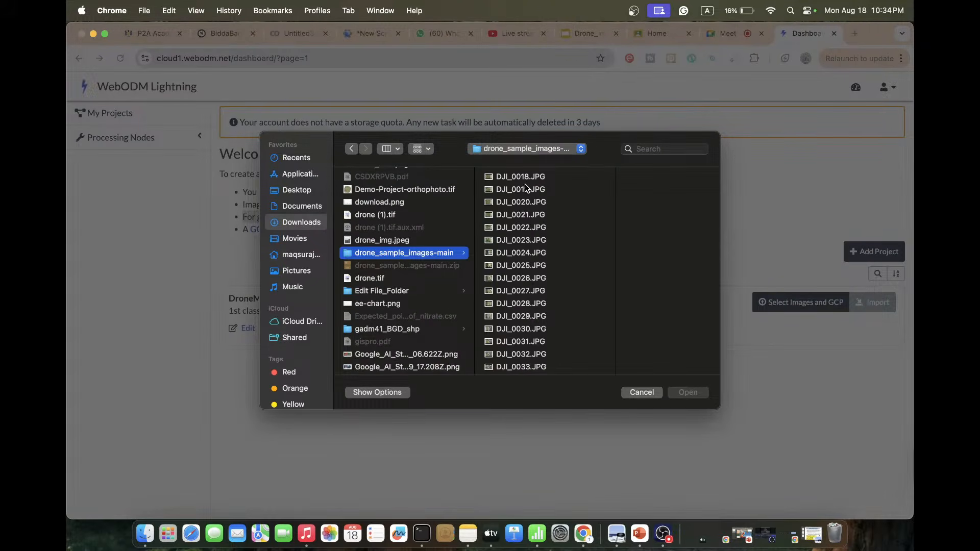
scroll(526, 188, "down", 5)
scroll(525, 188, "up", 4)
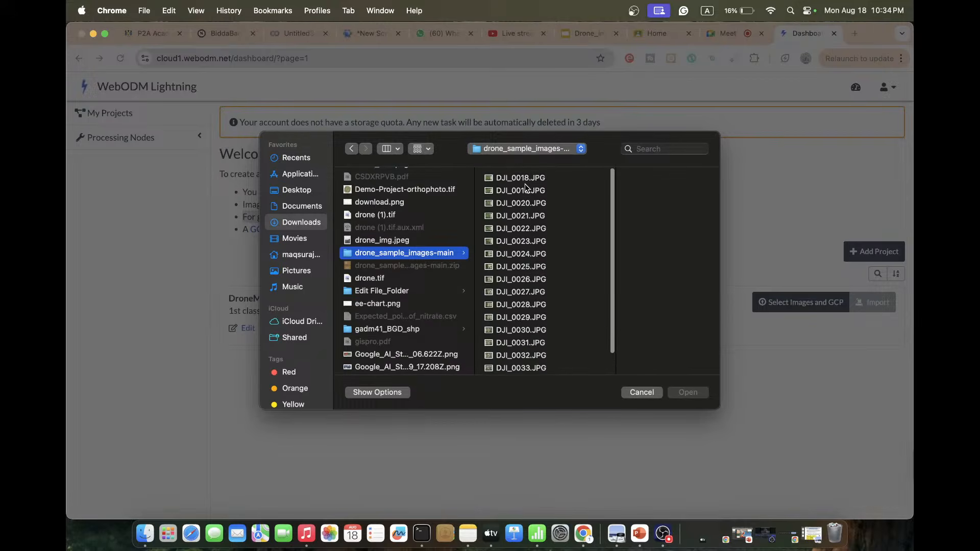
left_click(502, 178)
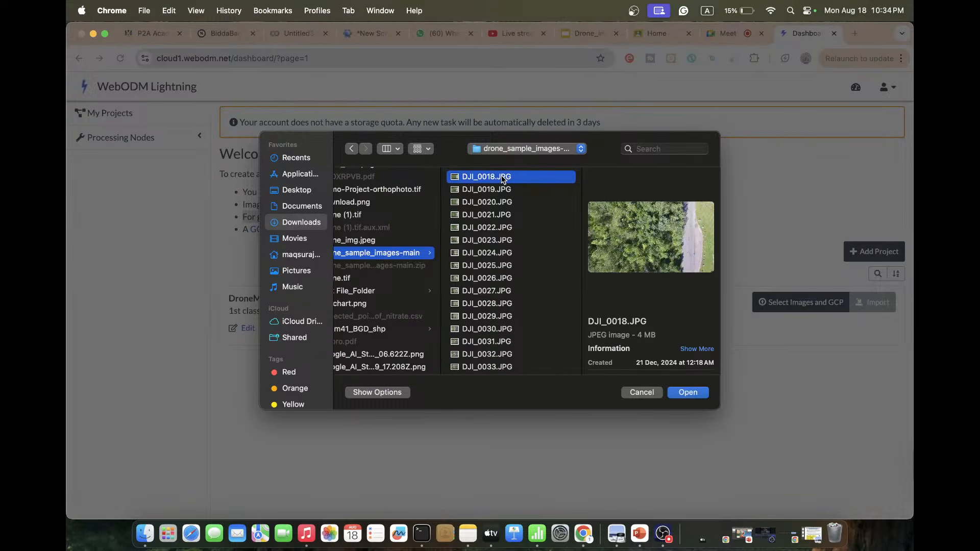
key("super+a")
scroll(521, 249, "up", 1)
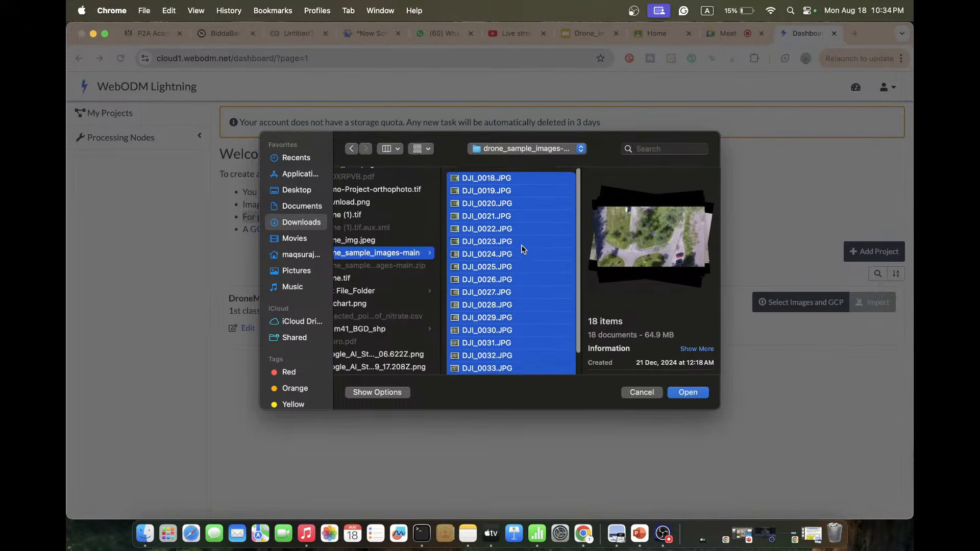
left_click(691, 393)
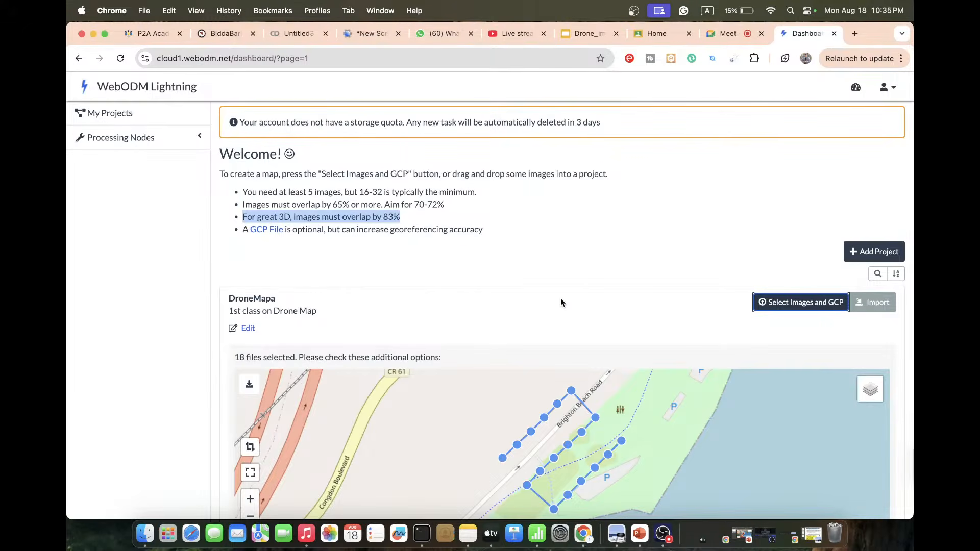
Inspect the flight path on the preview map, identifying the image files behind several capture points at its start and end.
scroll(183, 344, "down", 5)
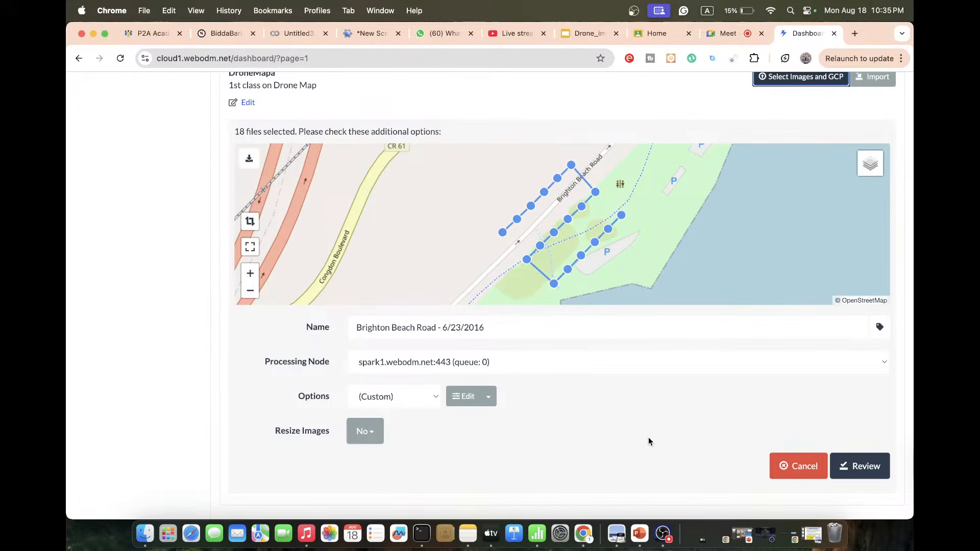
scroll(648, 438, "up", 1)
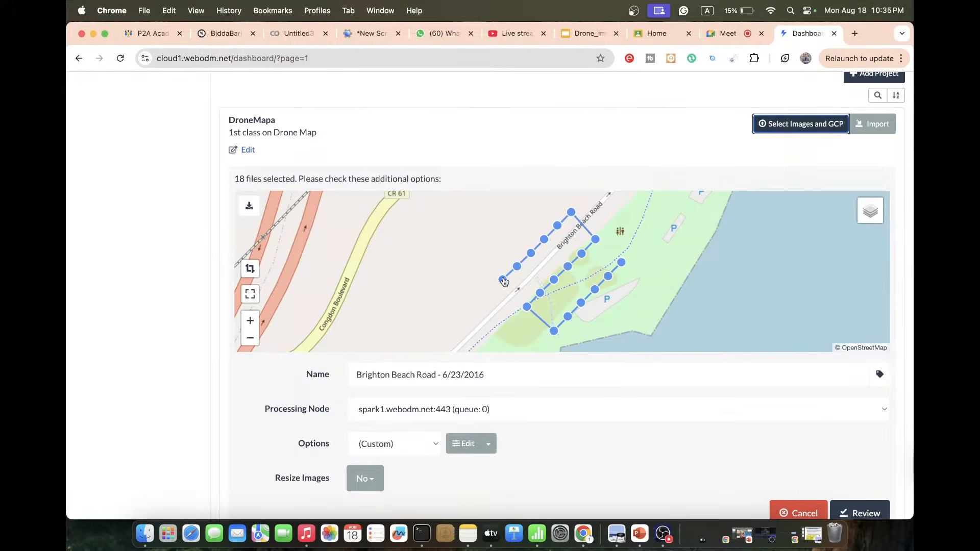
left_click(503, 280)
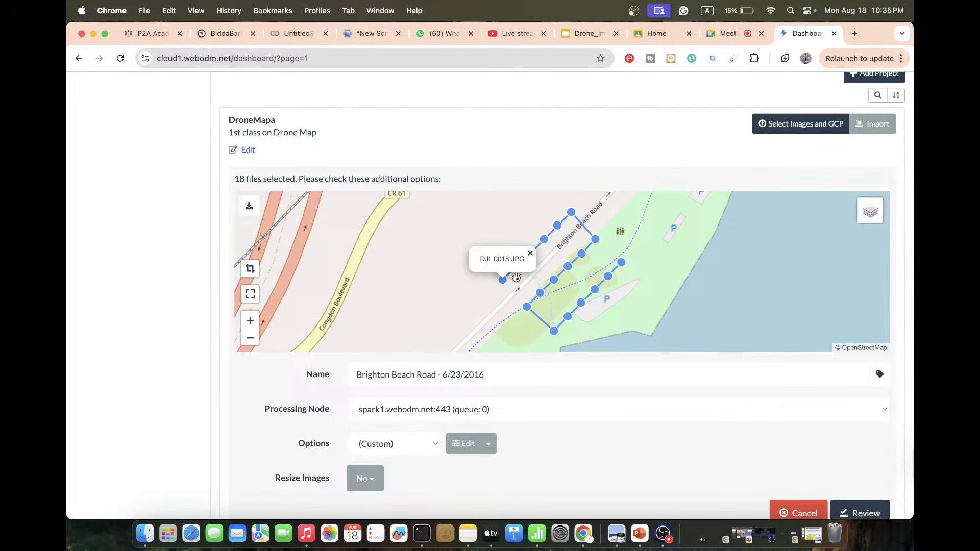
left_click(531, 253)
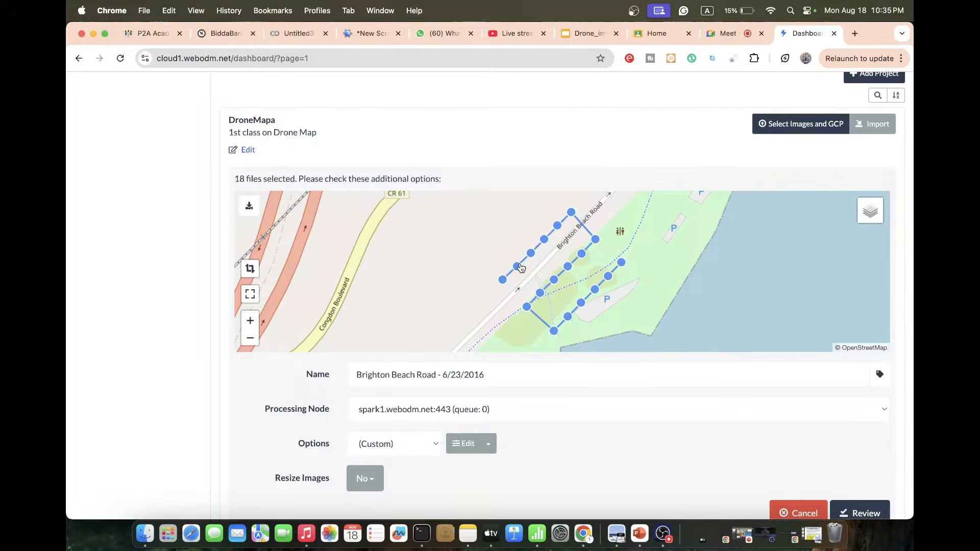
left_click(517, 266)
left_click(557, 226)
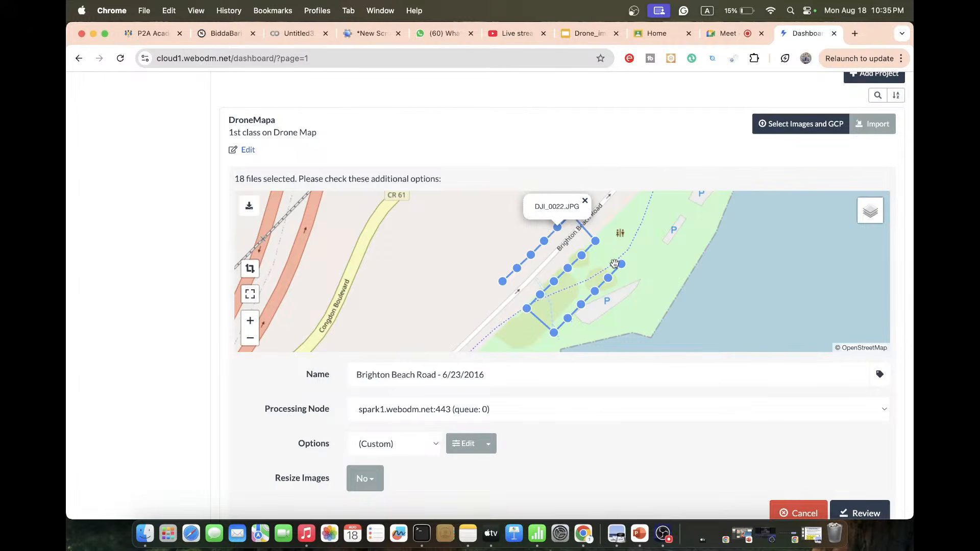
left_click(620, 265)
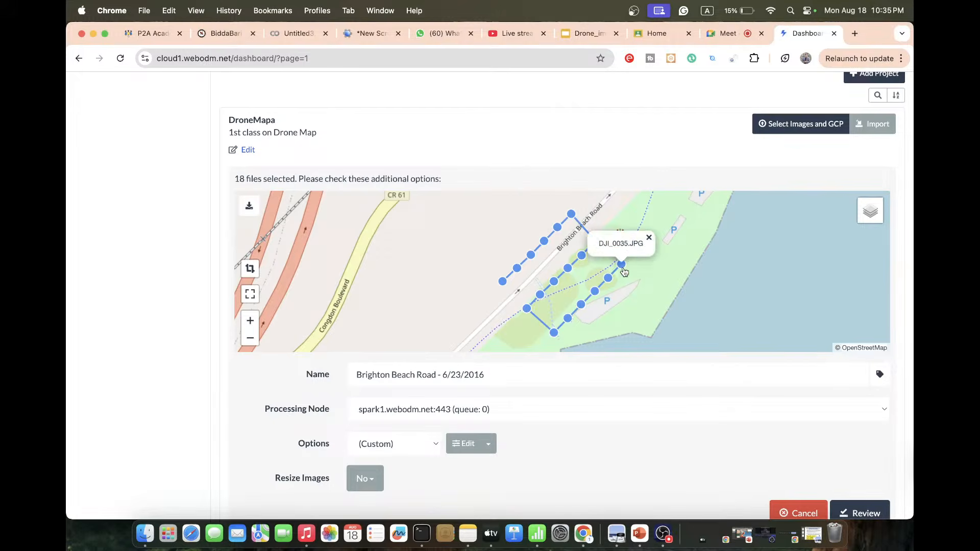
left_click(608, 278)
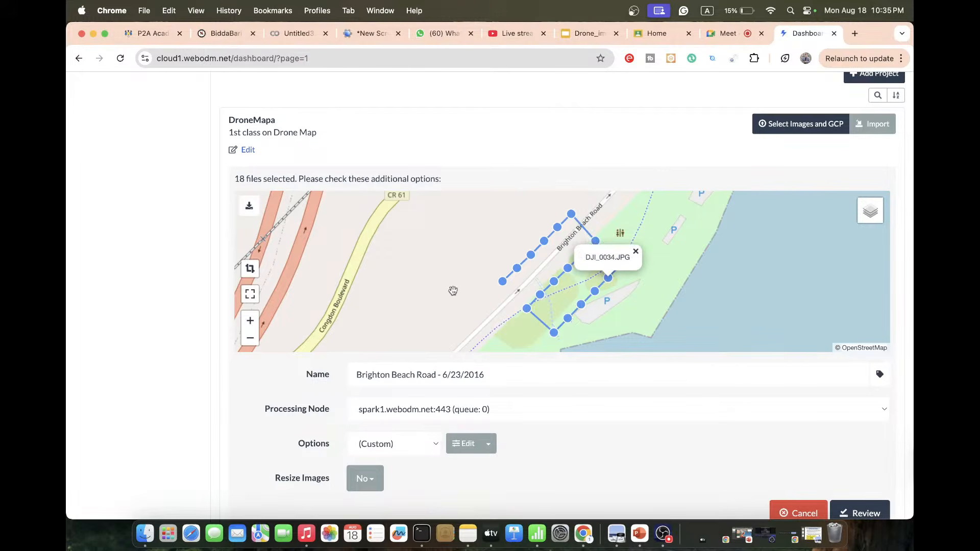
Look over the area around the flight path and check which base maps the preview map offers.
left_click_drag(453, 291, 348, 265)
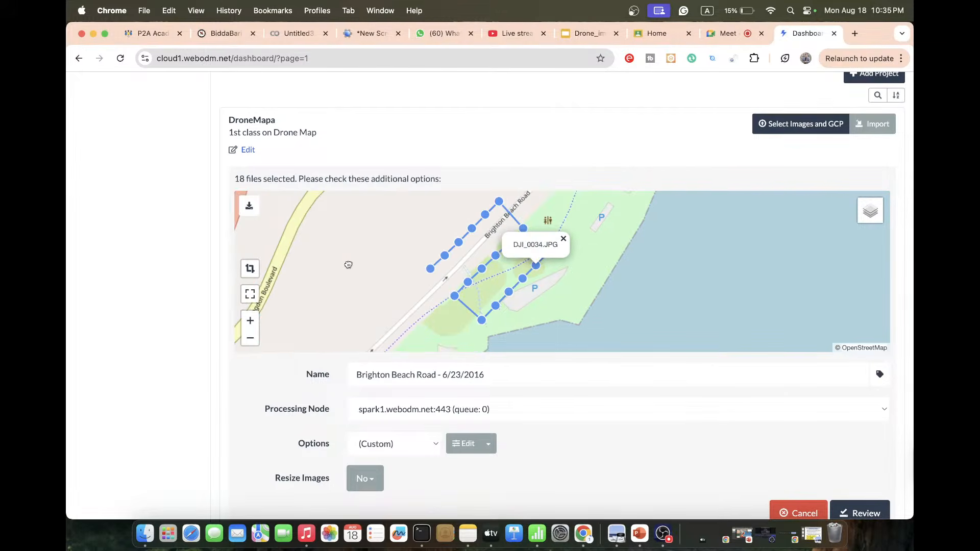
left_click_drag(609, 254, 693, 255)
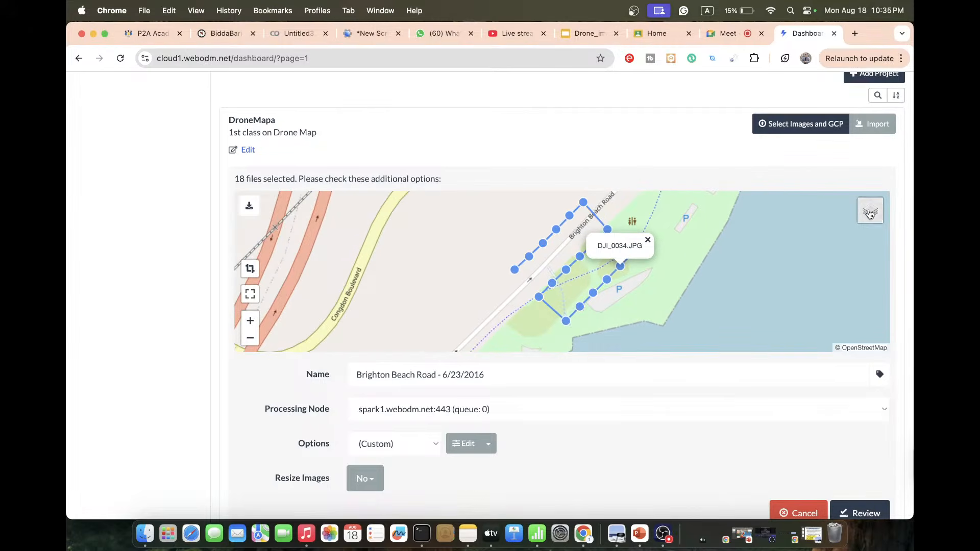
left_click(870, 211)
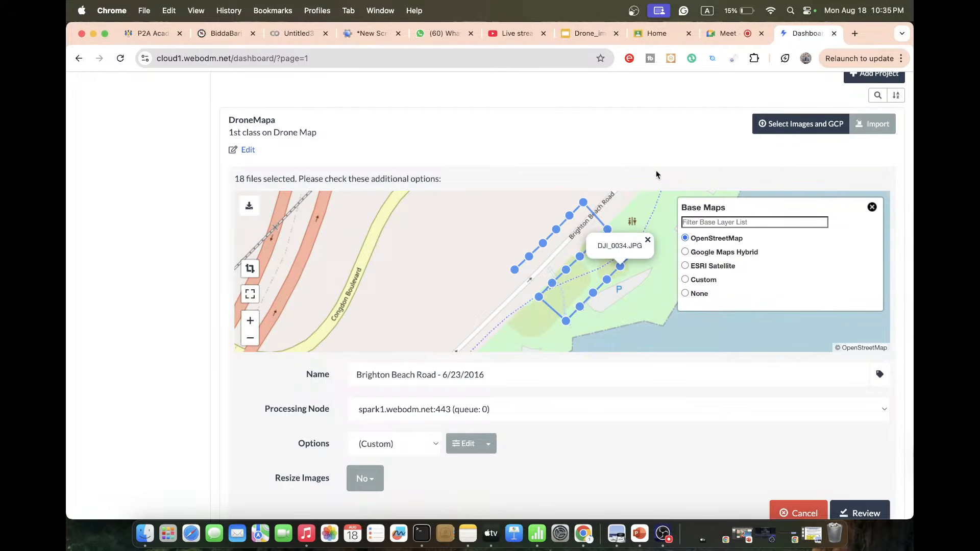
left_click(871, 207)
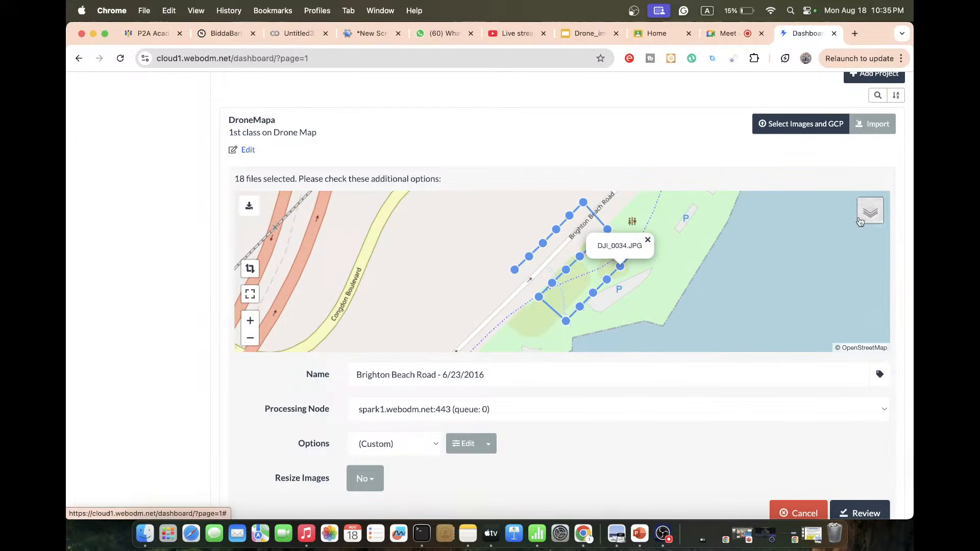
Go through the processing option presets from High Resolution to Buildings, keeping the (Custom) choice.
scroll(375, 430, "down", 1)
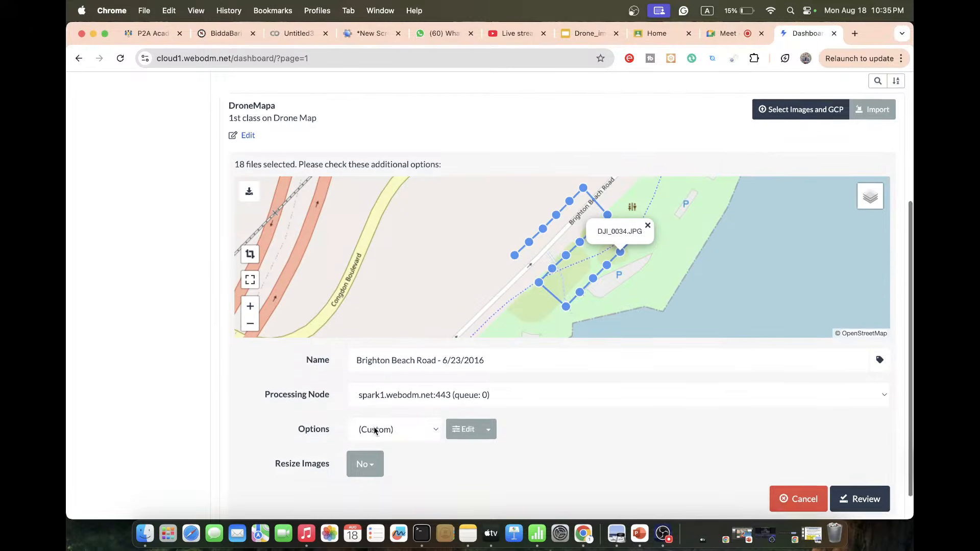
left_click(412, 399)
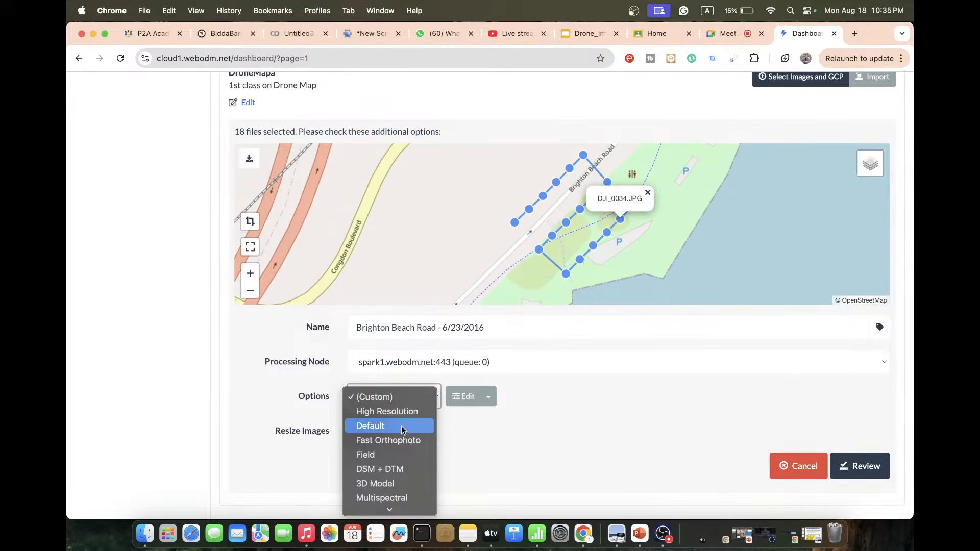
scroll(395, 440, "down", 3)
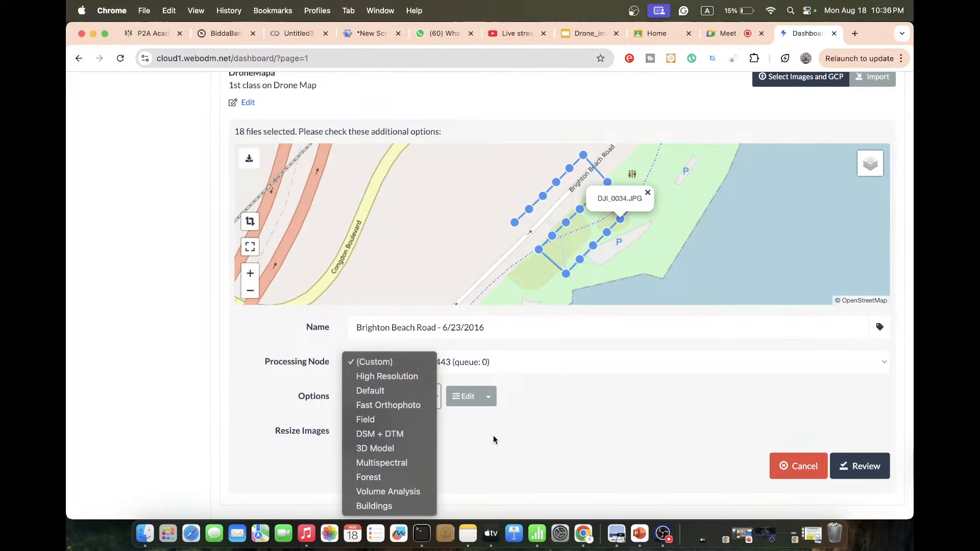
left_click(381, 362)
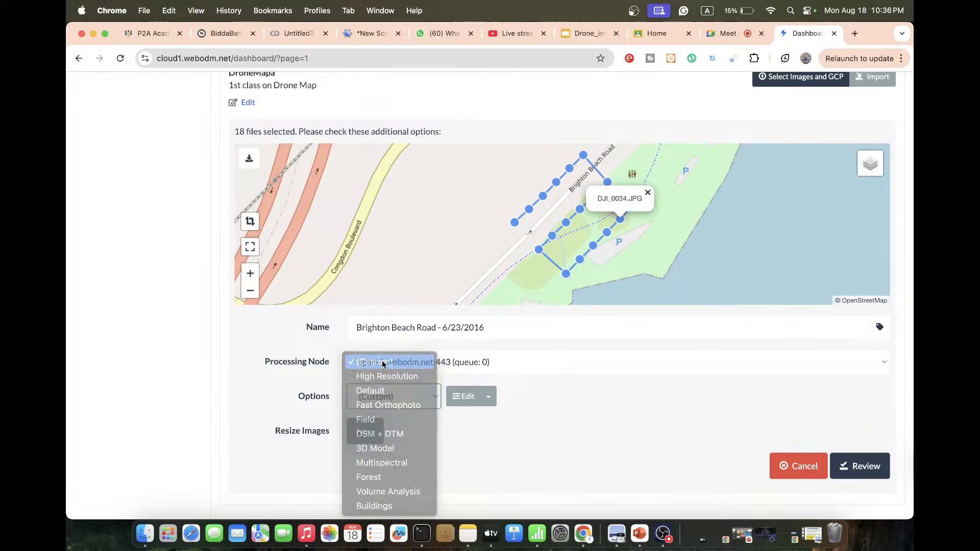
left_click(413, 397)
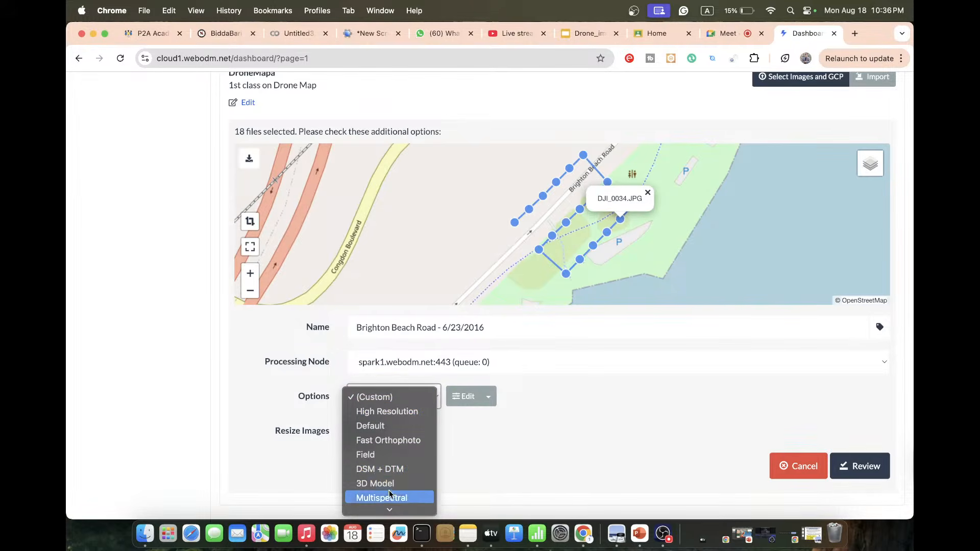
scroll(389, 493, "down", 2)
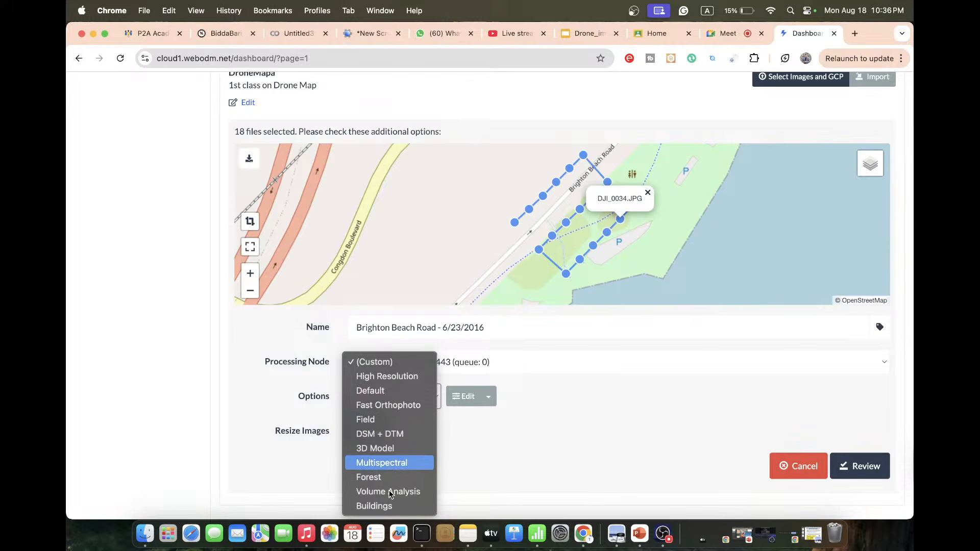
left_click(479, 452)
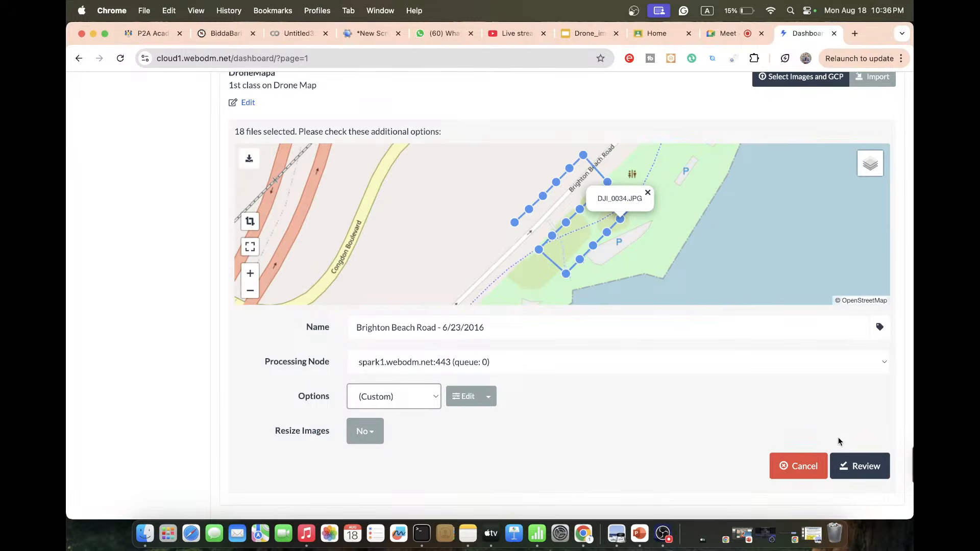
Review the Brighton Beach Road - 6/23/2016 task settings and start processing on the spark1.webodm.net:443 node without resizing the images.
scroll(859, 467, "down", 1)
left_click(858, 470)
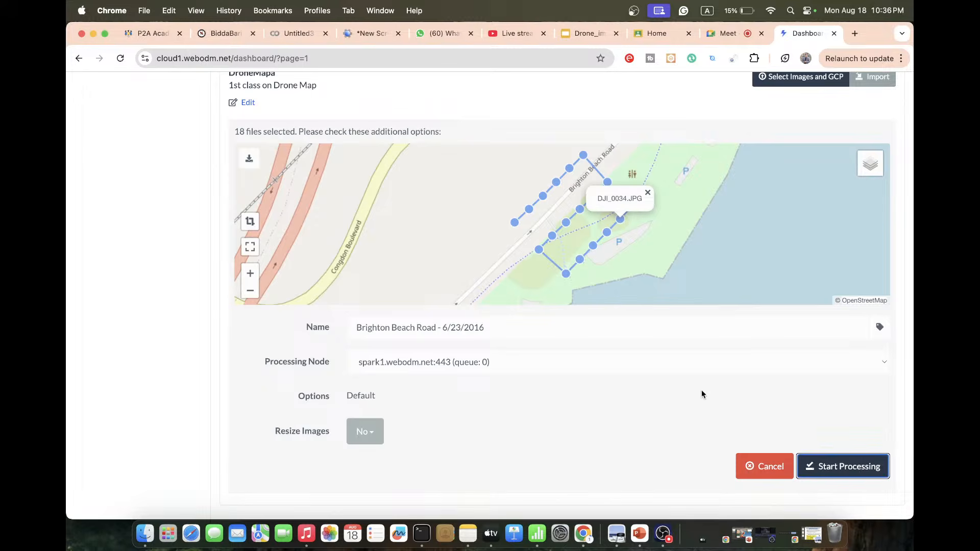
scroll(686, 374, "up", 2)
scroll(687, 374, "down", 2)
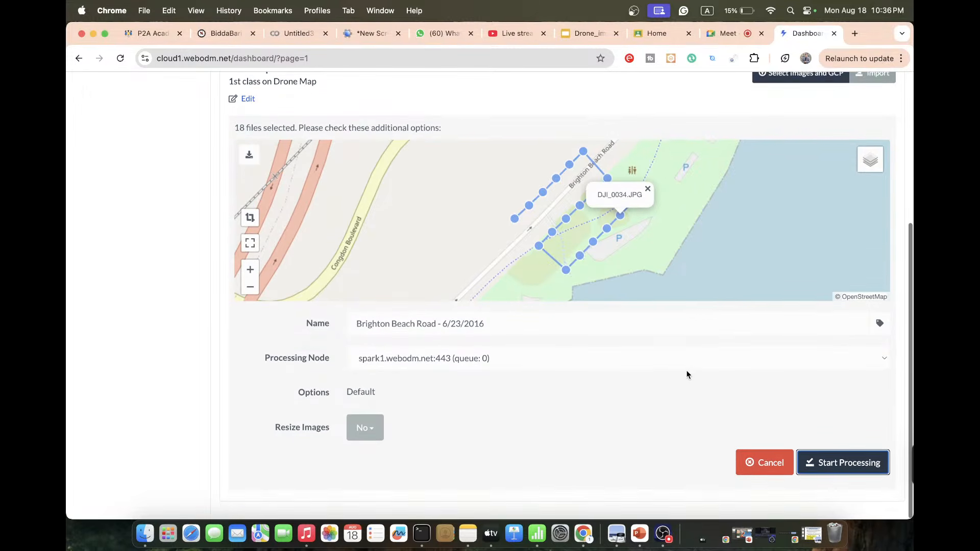
left_click(842, 478)
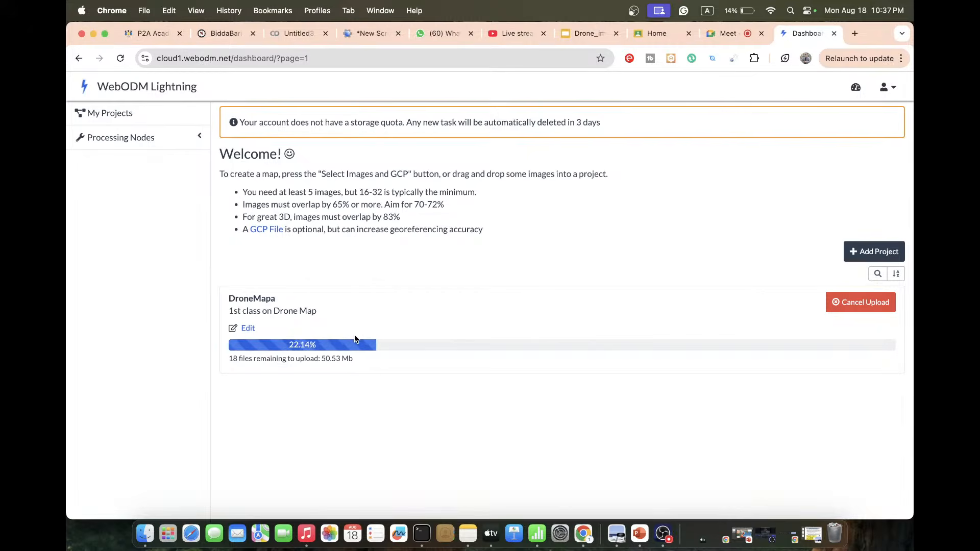
Switch to the Drone_image_processing presentation in Google Slides and present it from the WebODM slide through to the processing workflow slide.
left_click(583, 34)
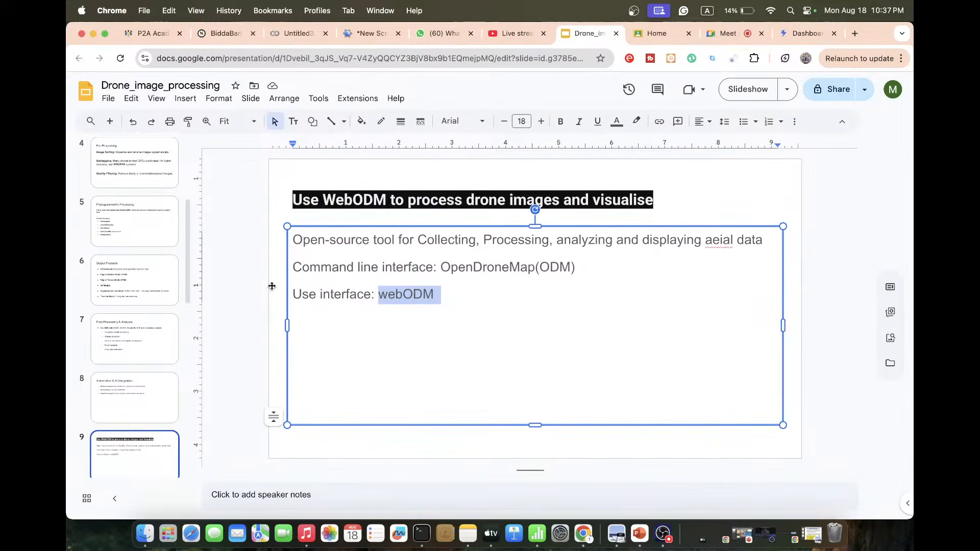
left_click(747, 90)
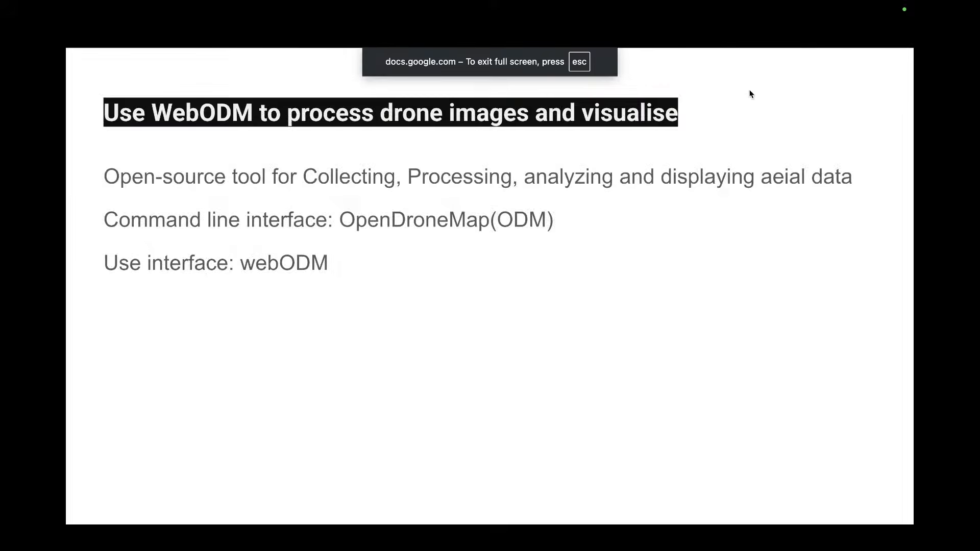
key("Right")
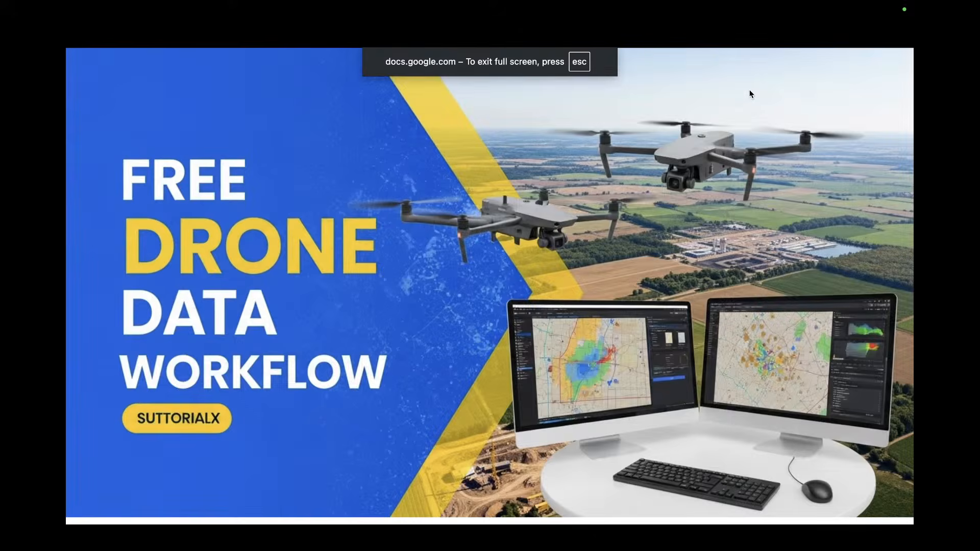
key("Right")
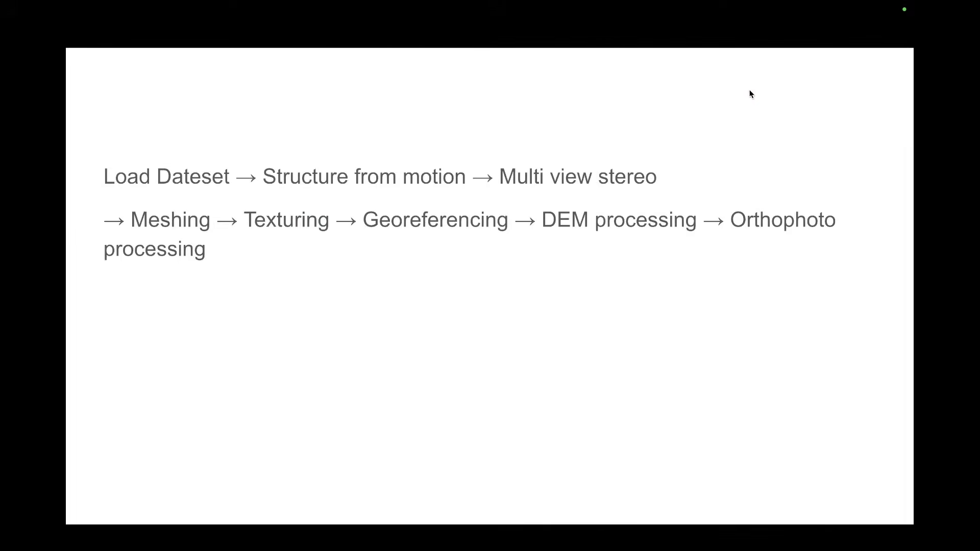
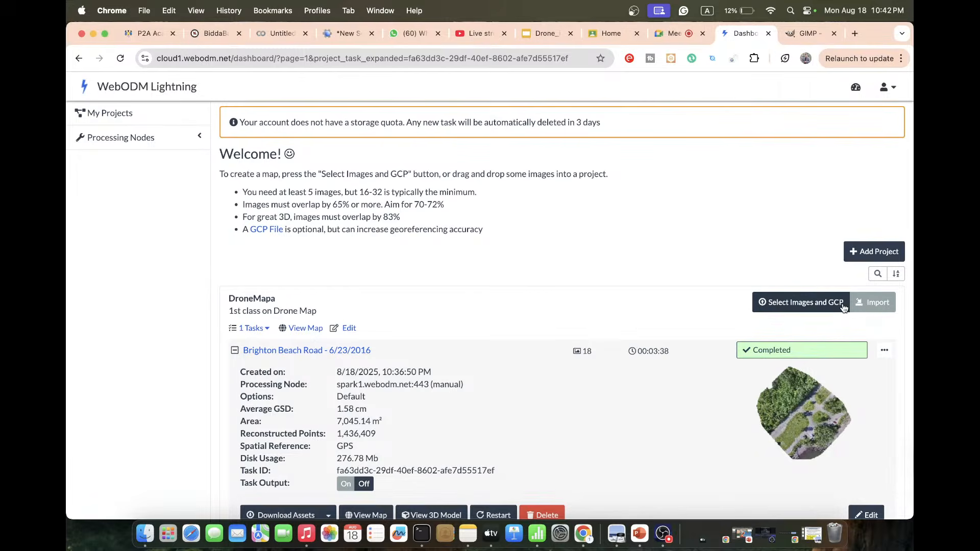
Review the completed Brighton Beach Road - 6/23/2016 task, its source images in Finder, and the assets it offers for download.
scroll(656, 402, "down", 2)
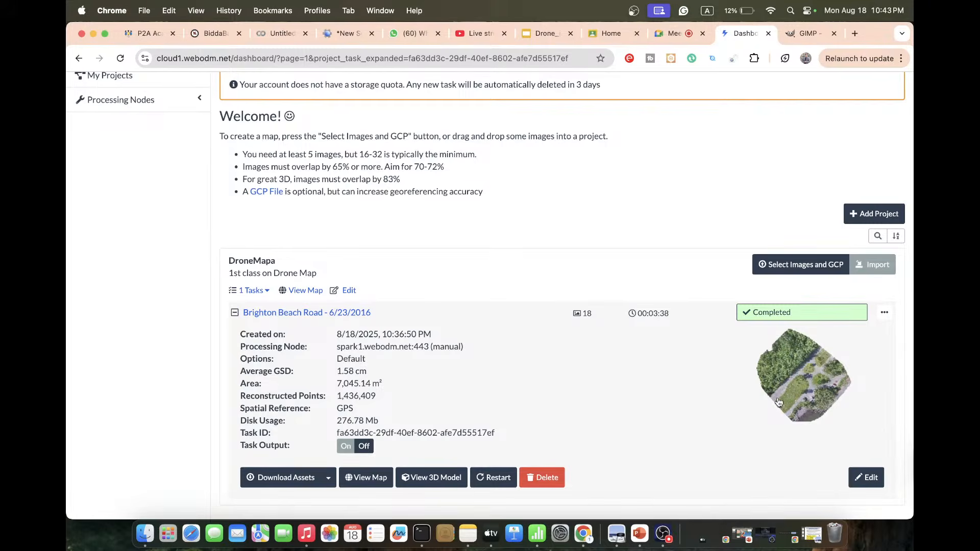
left_click(142, 537)
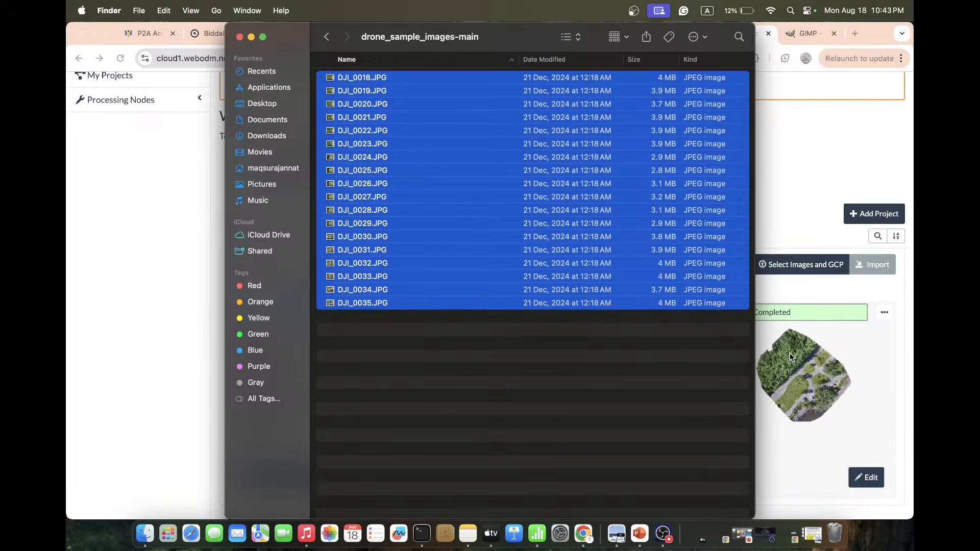
left_click(810, 211)
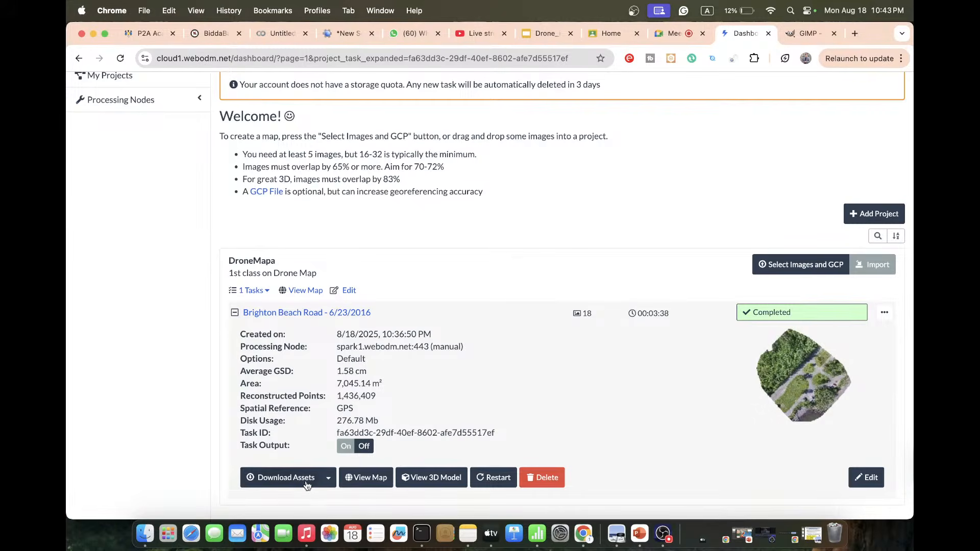
left_click(327, 483)
scroll(323, 483, "down", 3)
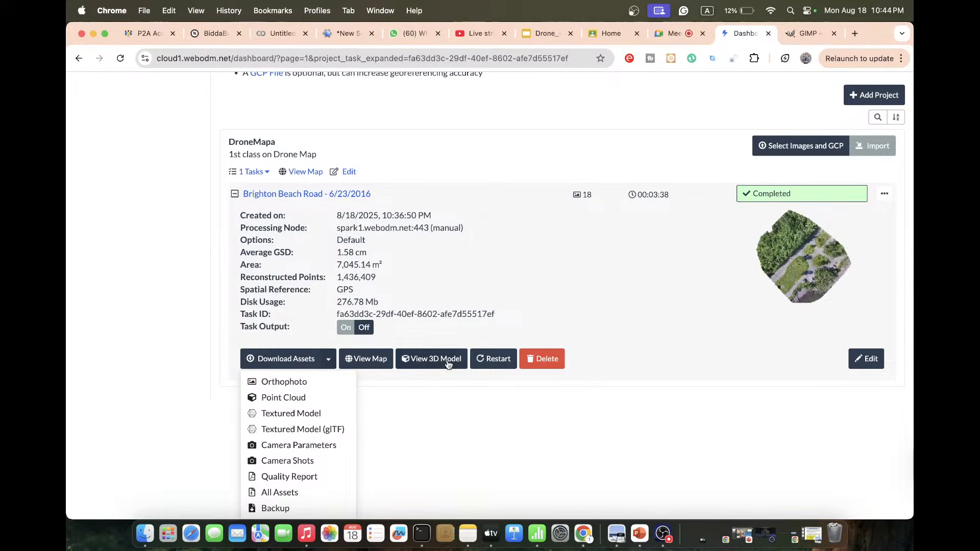
left_click(396, 415)
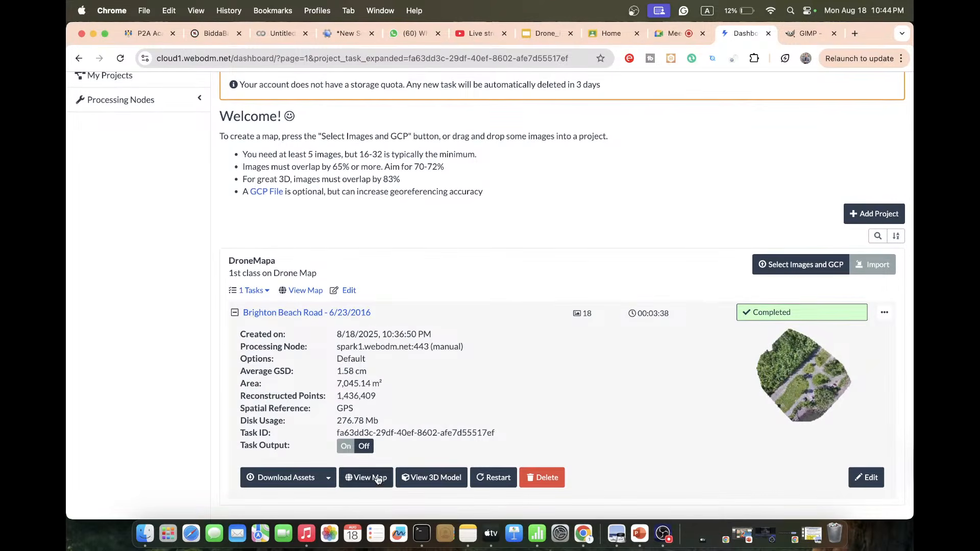
Open the Brighton Beach Road - 6/23/2016 task's map and inspect the orthophoto up close and as a whole.
left_click(378, 478)
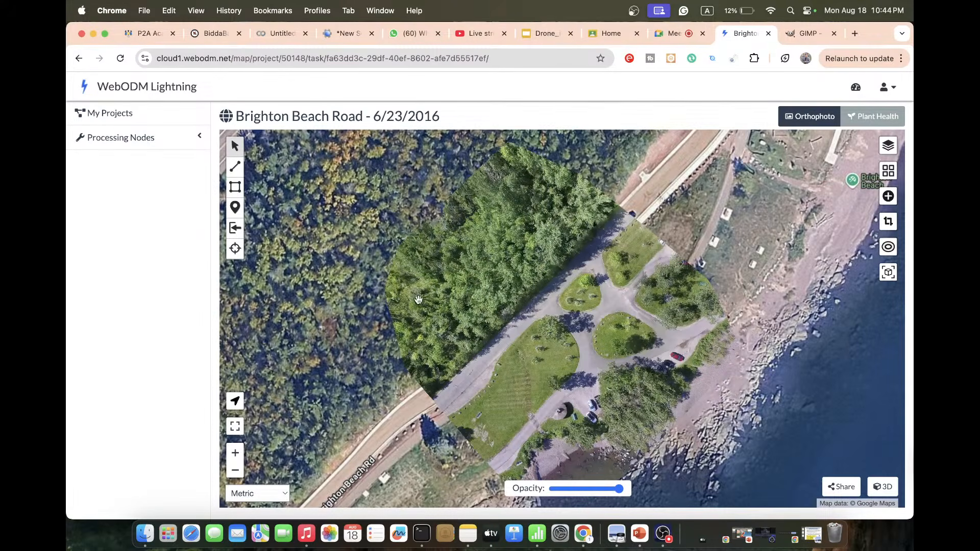
mouse_move(586, 310)
left_mouse_down()
mouse_move(580, 268)
mouse_move(585, 294)
left_mouse_up()
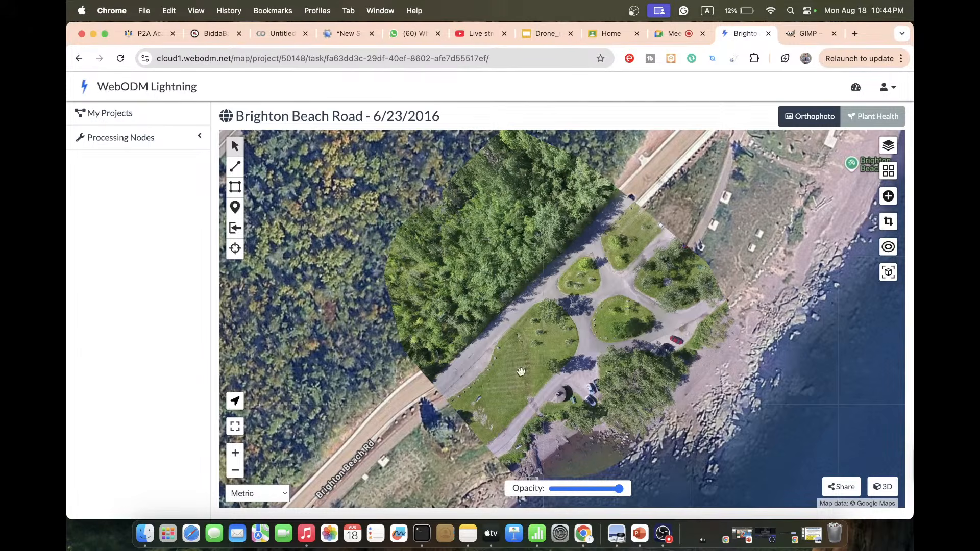
mouse_move(619, 488)
left_mouse_down()
mouse_move(536, 499)
mouse_move(620, 488)
left_mouse_up()
left_click_drag(619, 489, 647, 467)
scroll(561, 308, "up", 2)
left_click_drag(560, 307, 559, 335)
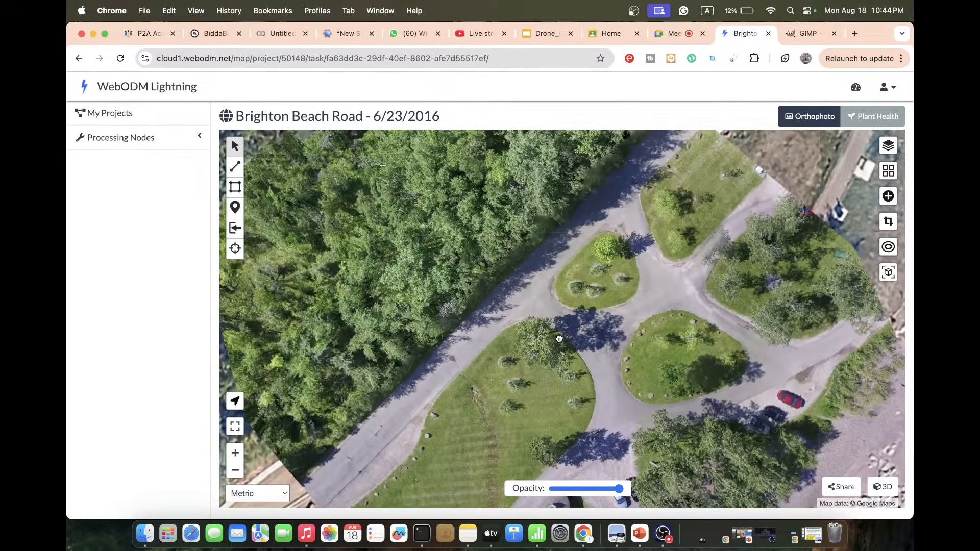
scroll(559, 337, "down", 2)
scroll(559, 337, "up", 2)
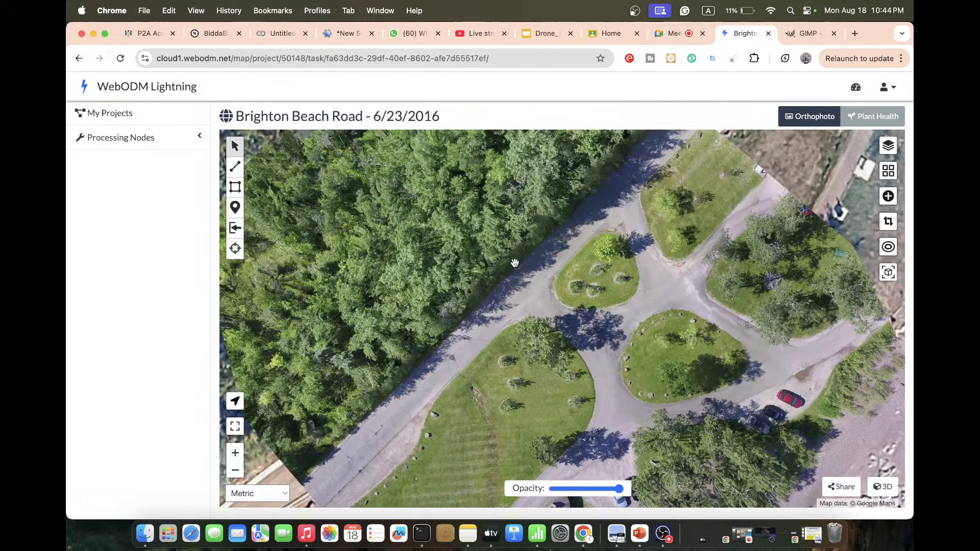
scroll(514, 263, "down", 2)
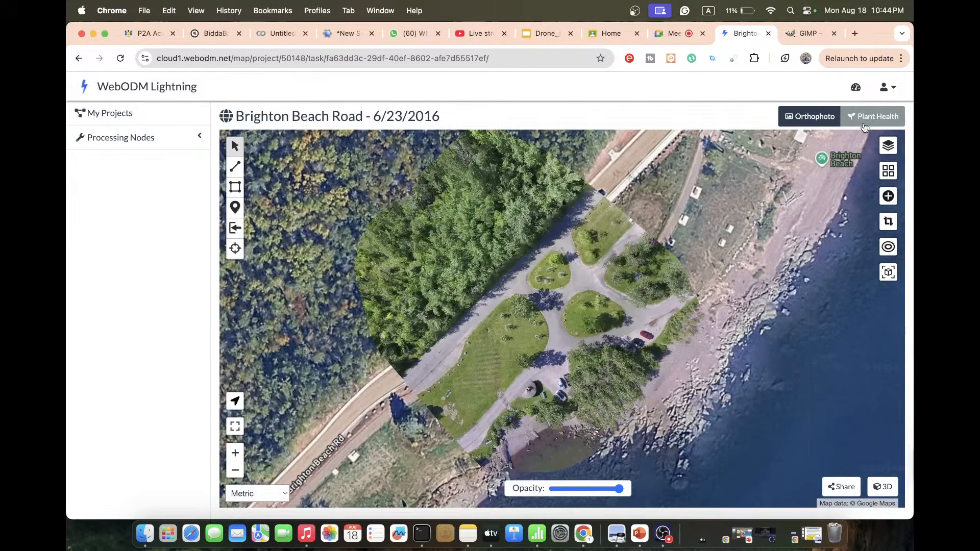
Switch the map from the orthophoto to Plant Health and open its layer settings.
left_click(864, 128)
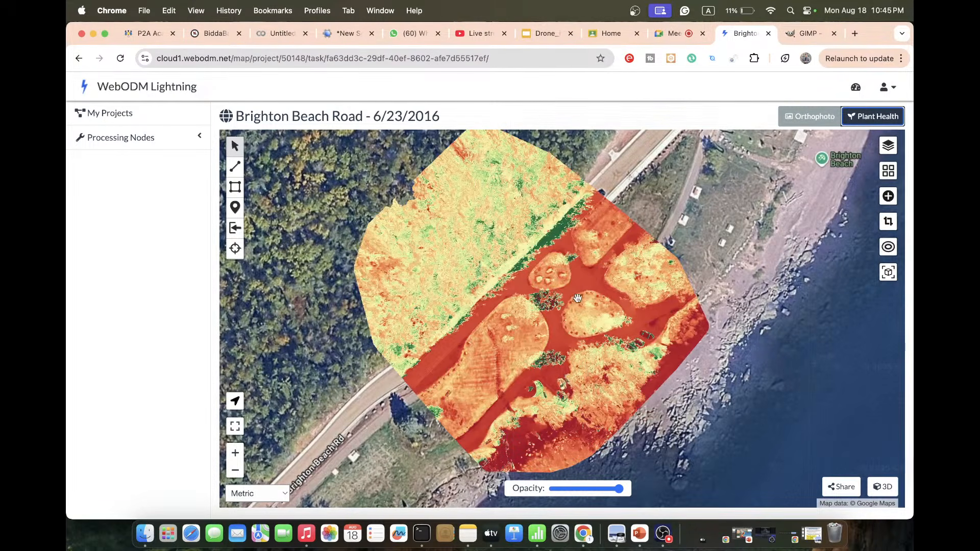
left_click_drag(590, 300, 598, 302)
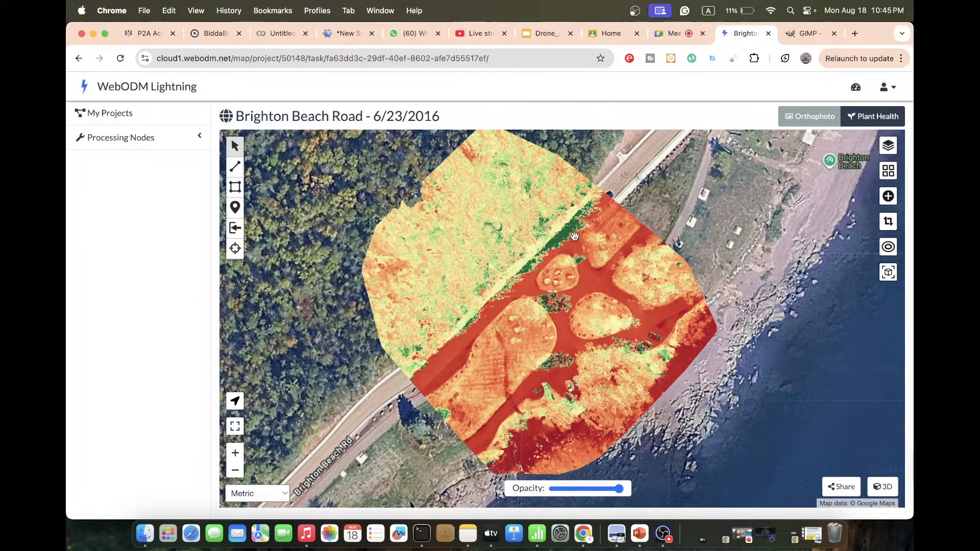
left_click(887, 146)
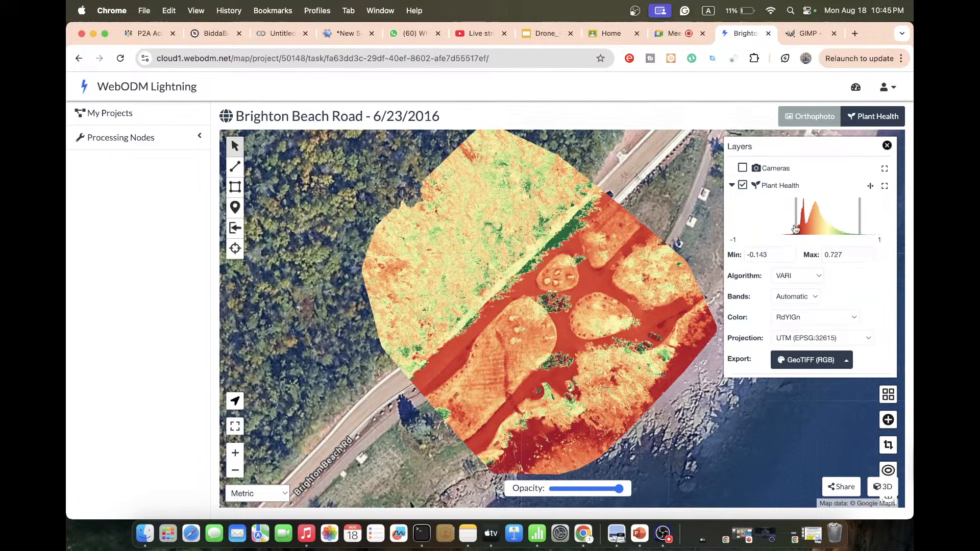
Try minimum values of 0.457, 0.559, -0.449 and -0.197 for the VARI plant health range.
left_click_drag(797, 225, 840, 228)
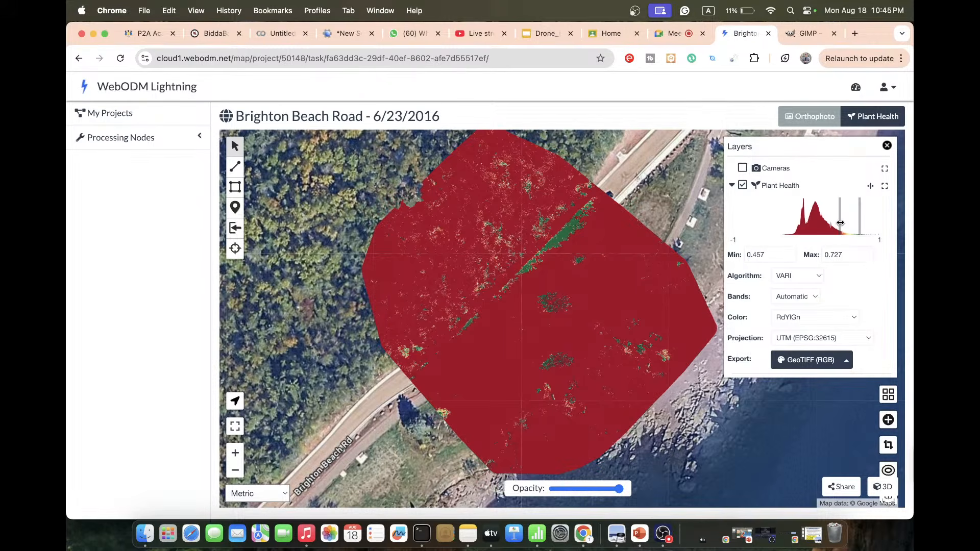
left_click_drag(840, 222, 848, 221)
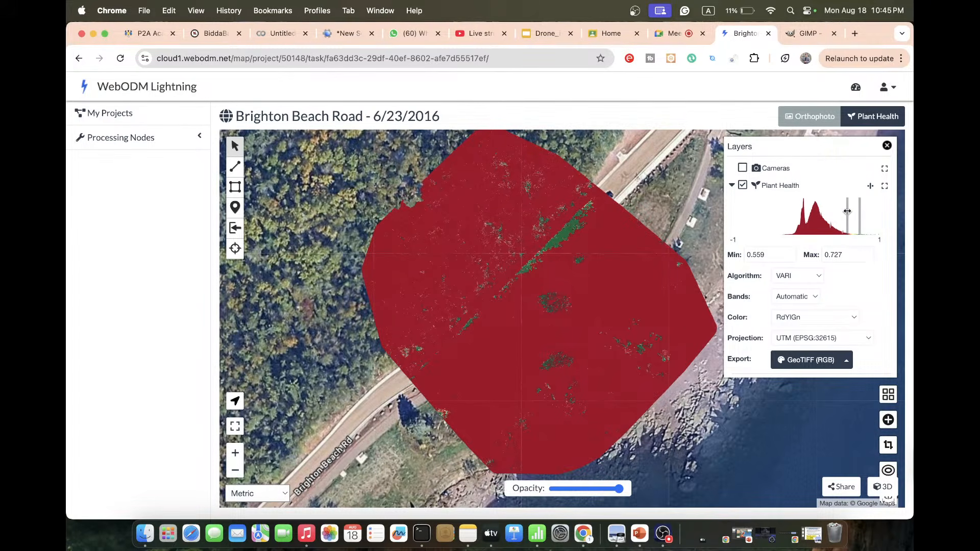
mouse_move(847, 211)
left_mouse_down()
mouse_move(757, 231)
mouse_move(774, 228)
left_mouse_up()
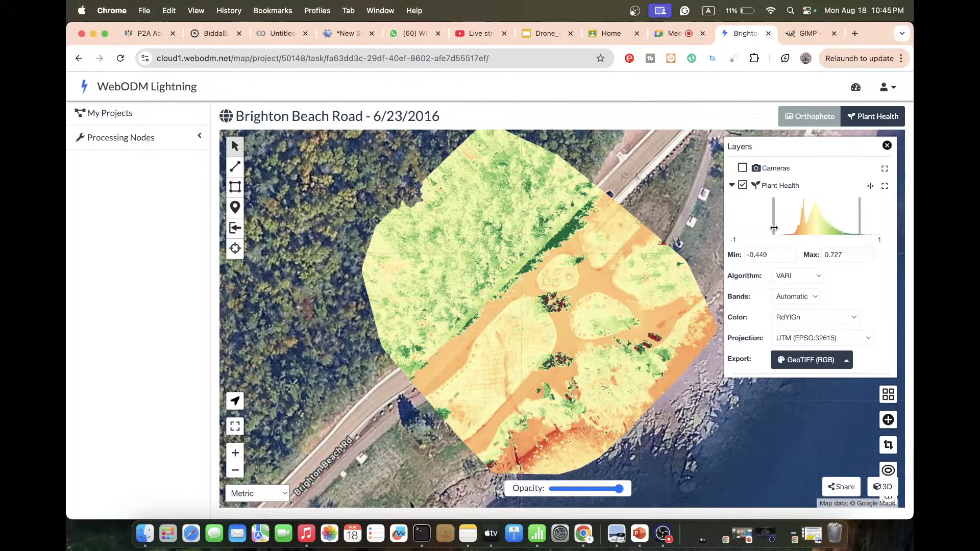
left_click_drag(774, 228, 792, 227)
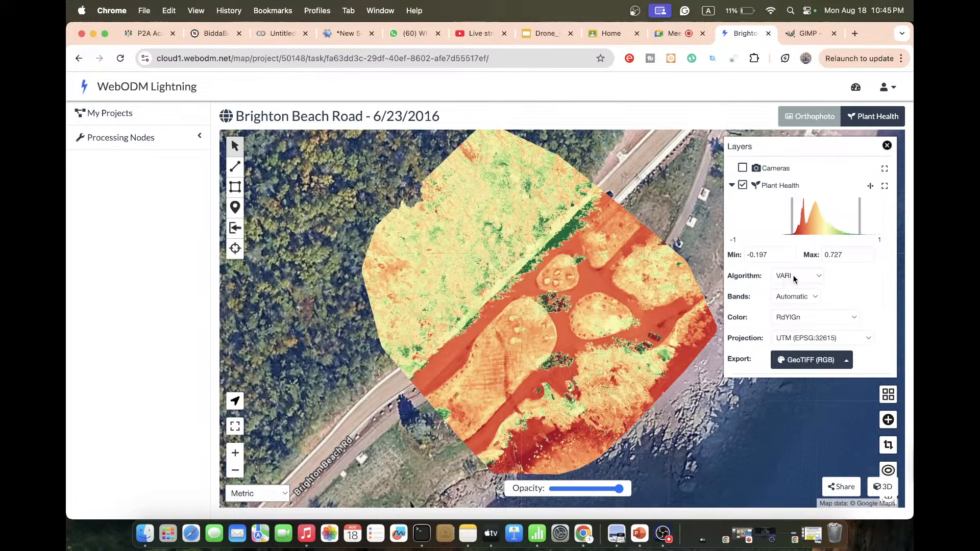
Try the LAI algorithm with a range from -0.094 to 0.622, and check the available color schemes, keeping RdYlGn.
left_click(793, 278)
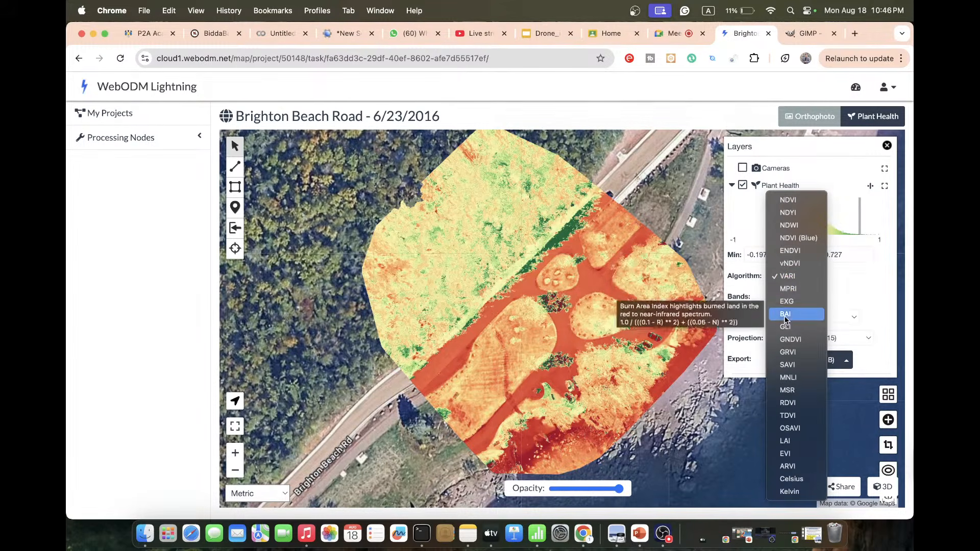
left_click(786, 441)
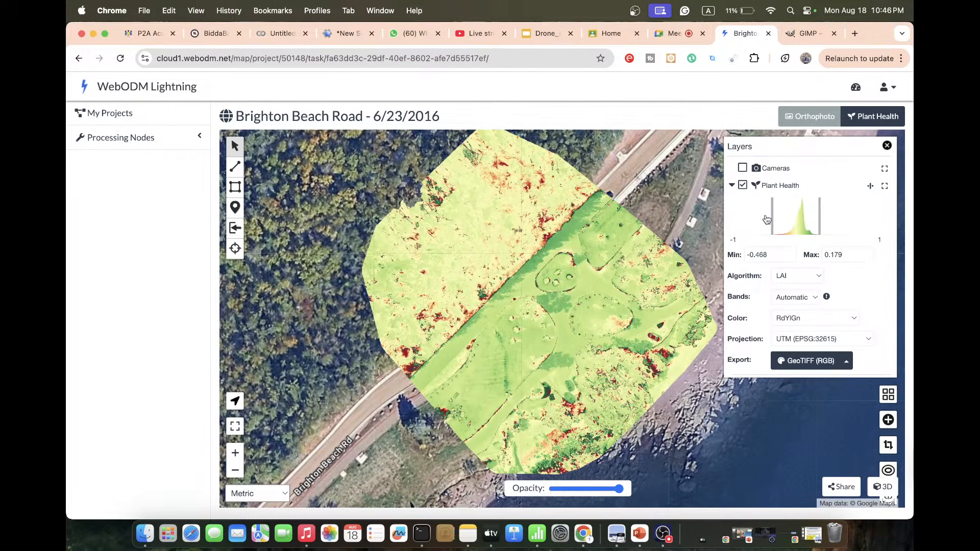
left_click_drag(820, 215, 851, 215)
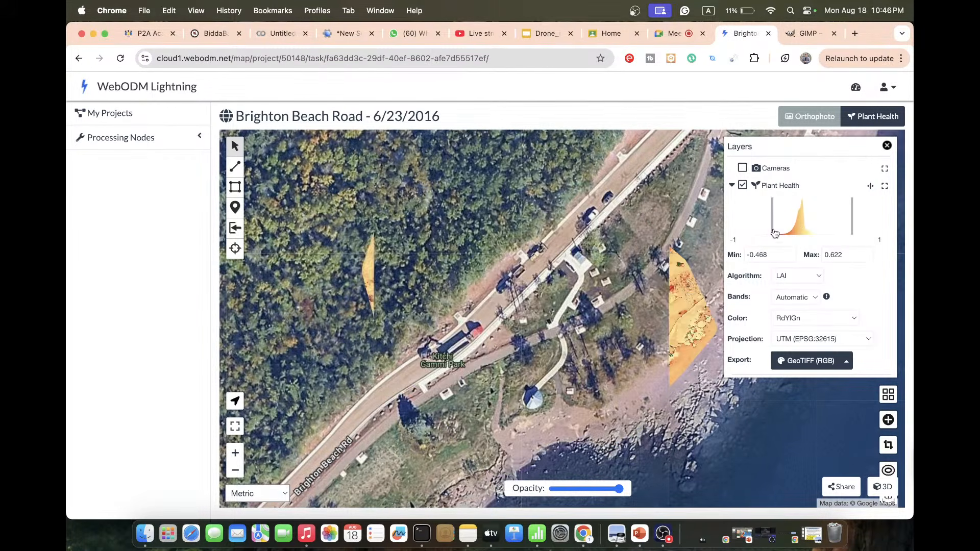
left_click_drag(772, 225, 799, 222)
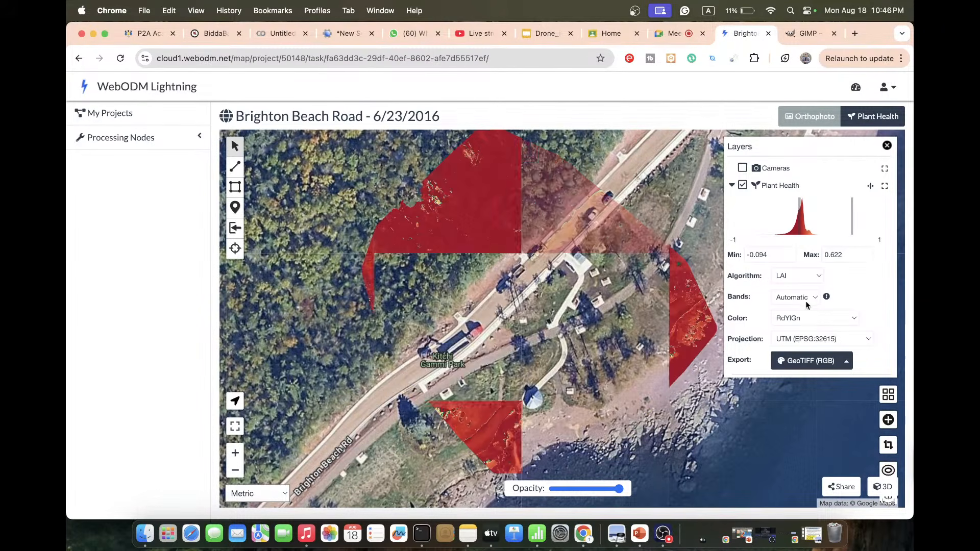
left_click(807, 319)
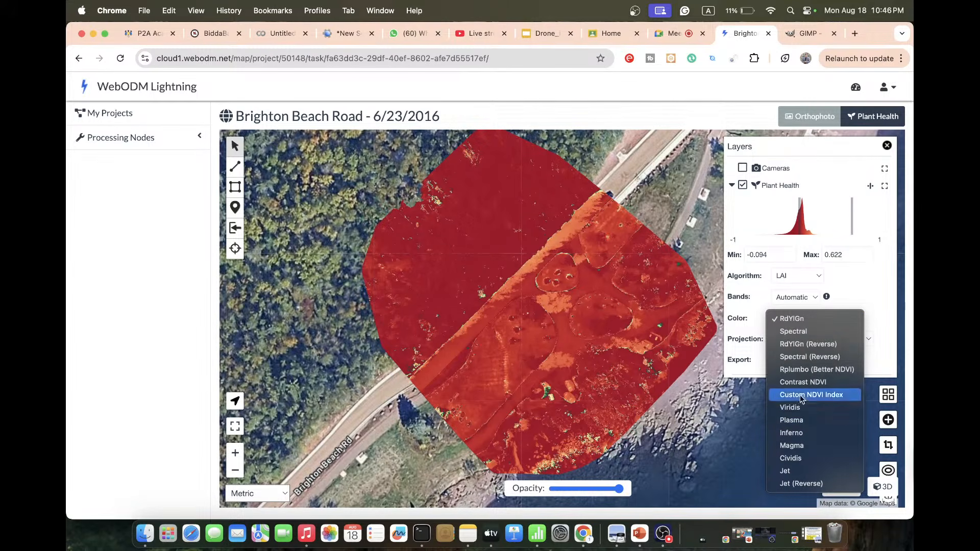
left_click(862, 271)
Try the EVI algorithm on the Plant Health layer and return to LAI for comparison.
left_click(799, 281)
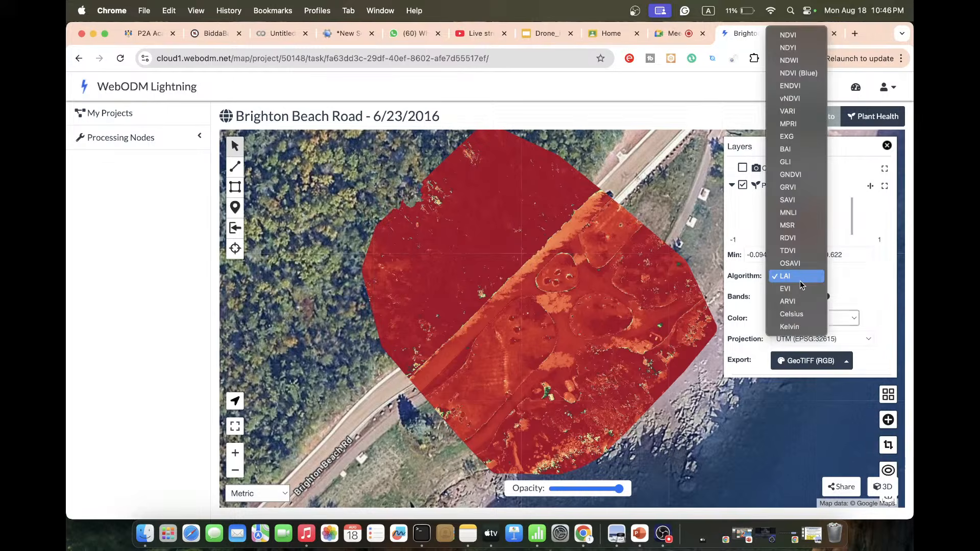
left_click(792, 289)
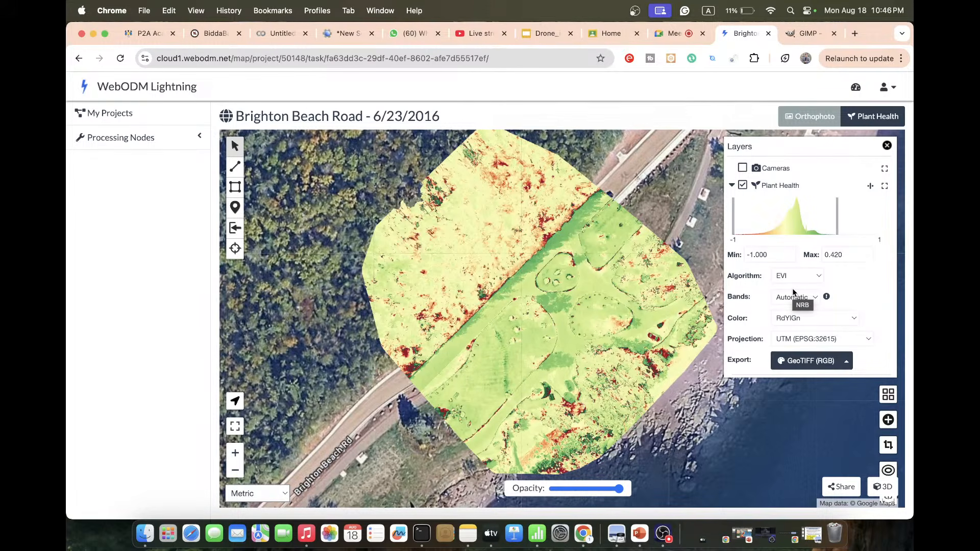
left_click(796, 275)
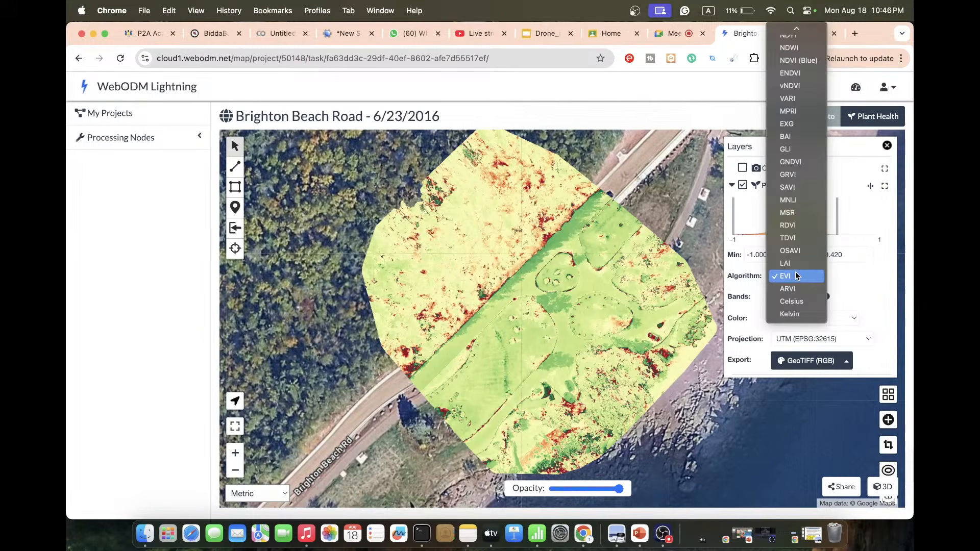
left_click(796, 276)
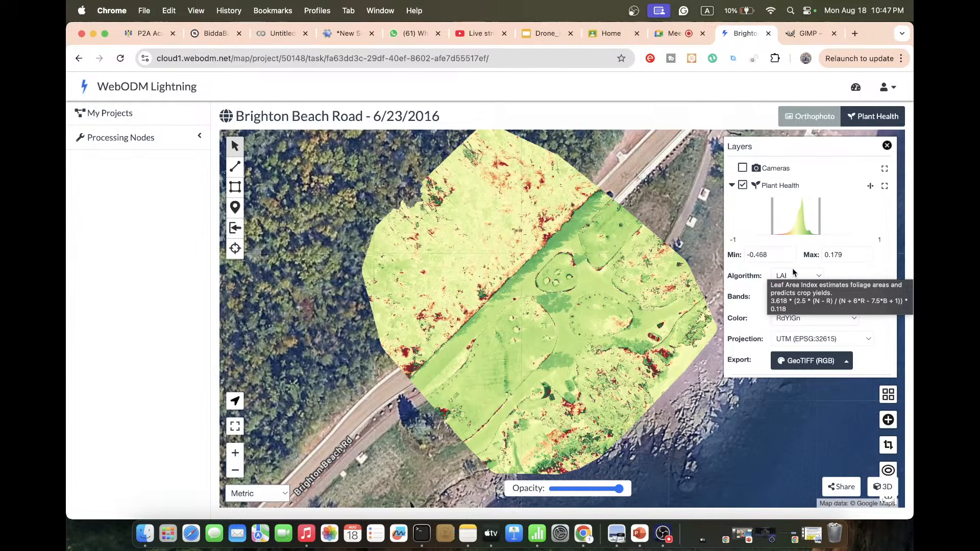
Try the TDVI, GNDVI and BAI algorithms in turn on the Plant Health layer.
left_click(795, 275)
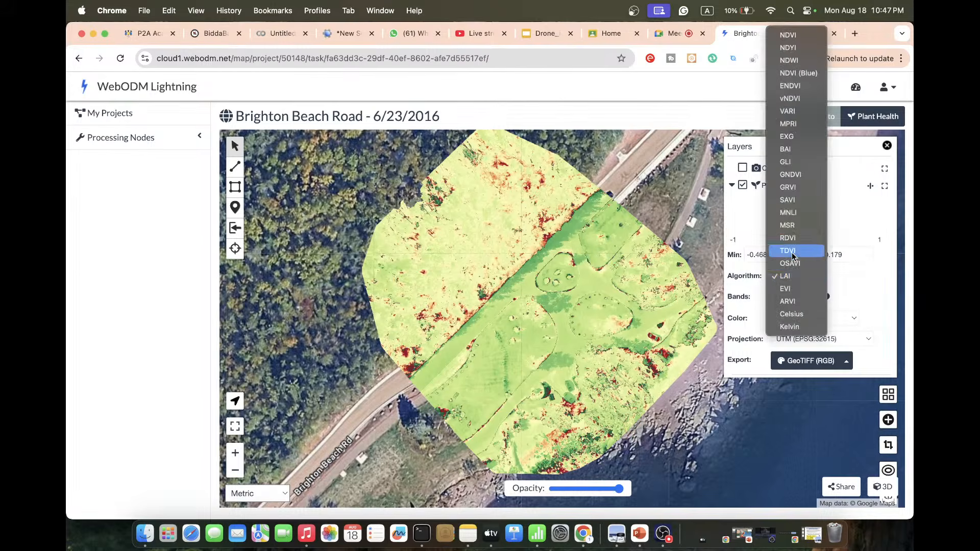
left_click(791, 250)
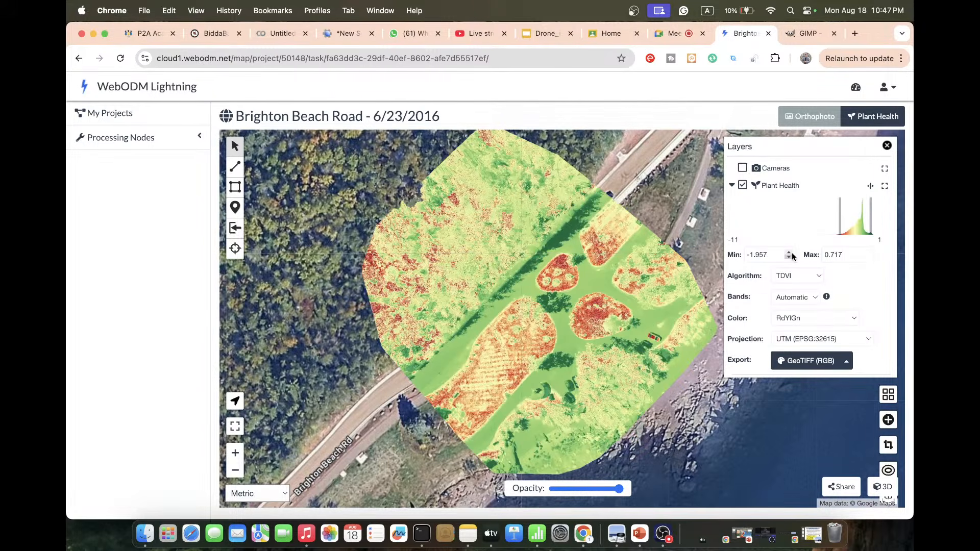
left_click(795, 276)
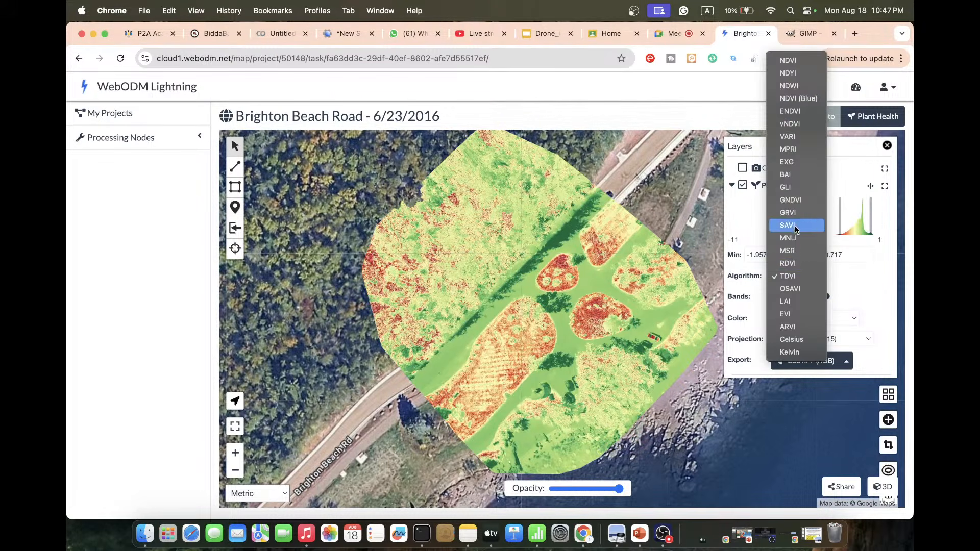
left_click(788, 200)
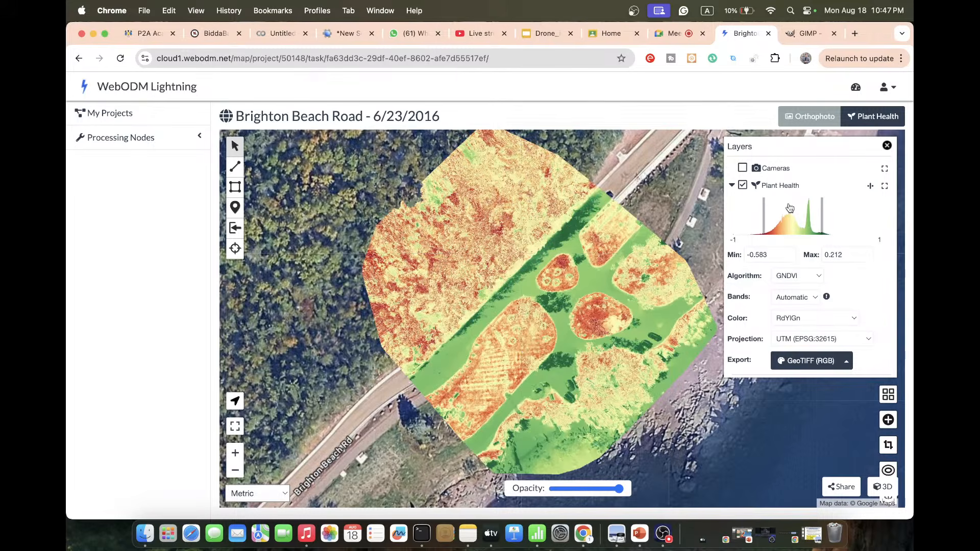
left_click(810, 280)
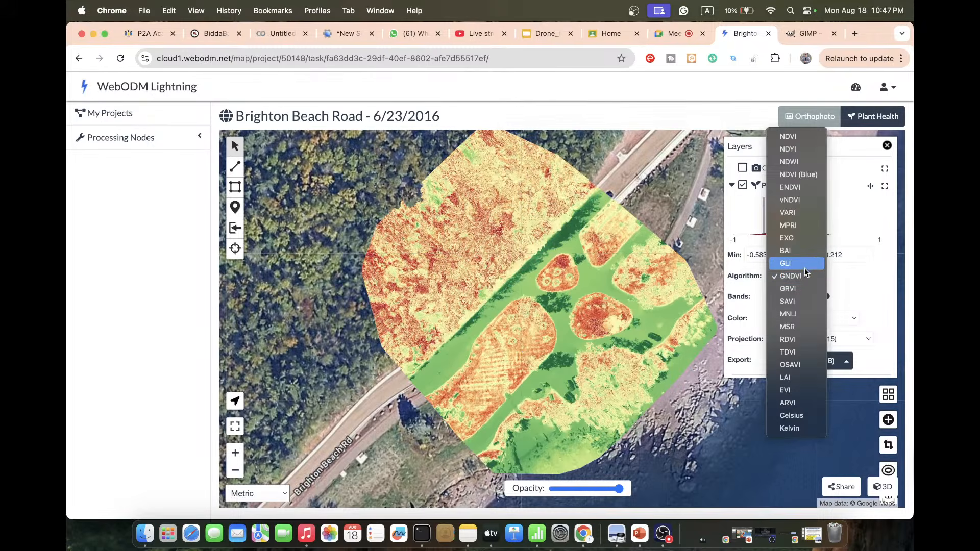
left_click(800, 255)
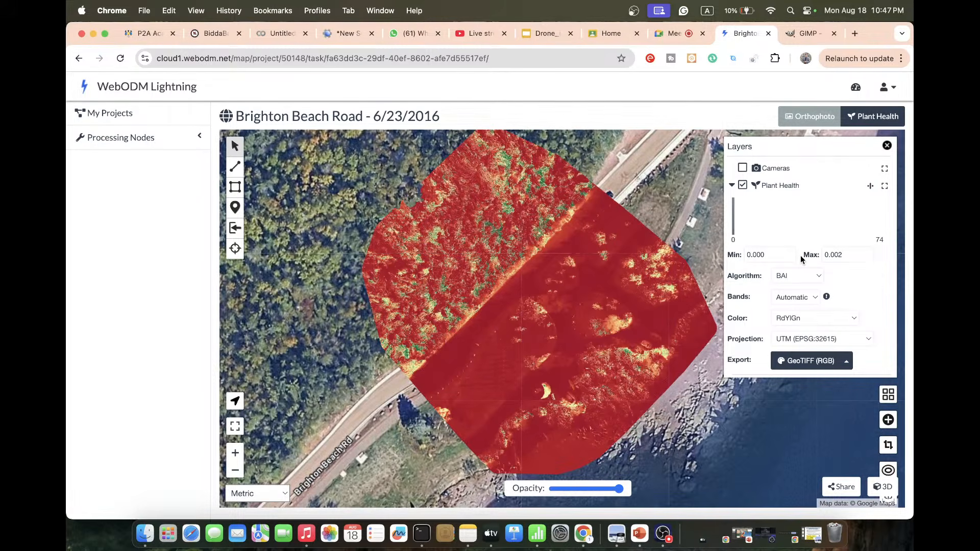
Set the Plant Health algorithm to vNDVI and show the Cameras layer on the map.
left_click(796, 277)
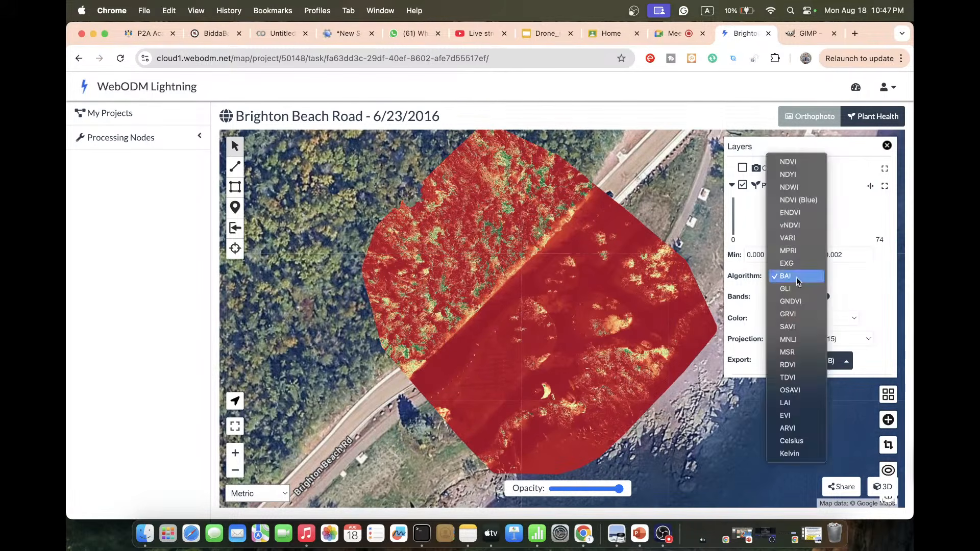
left_click(792, 222)
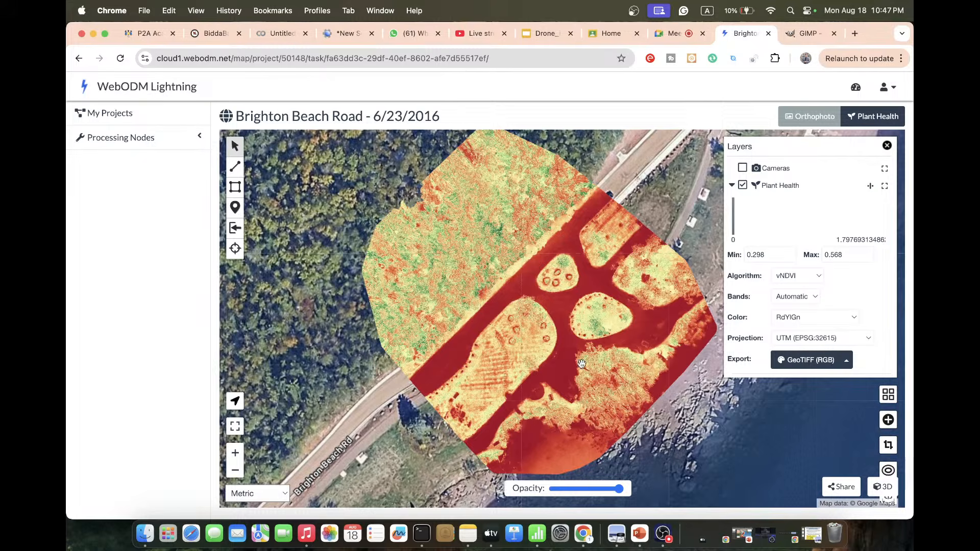
left_click(745, 169)
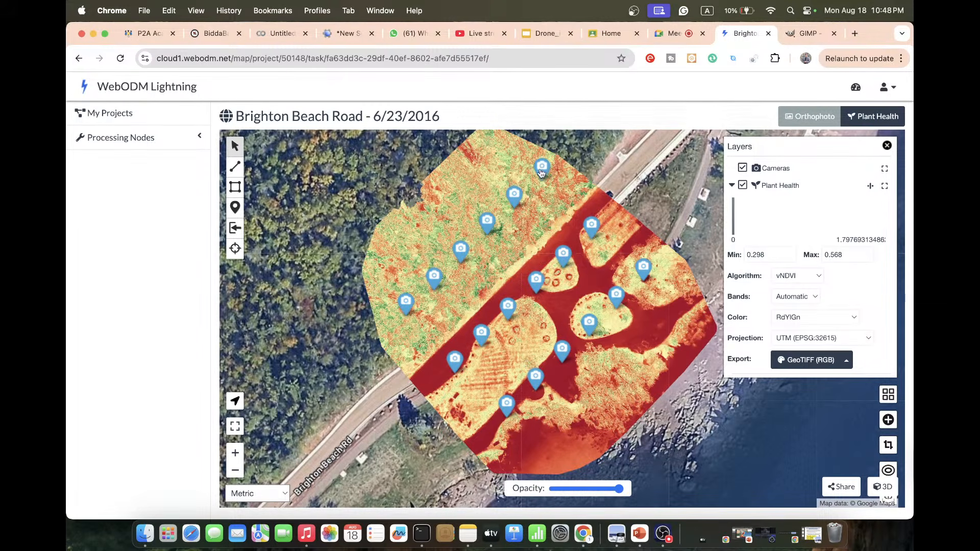
View the source photos of several camera positions on the map, including DJI_0018.JPG, DJI_0019.JPG and DJI_0032.JPG, and close the preview.
left_click(405, 305)
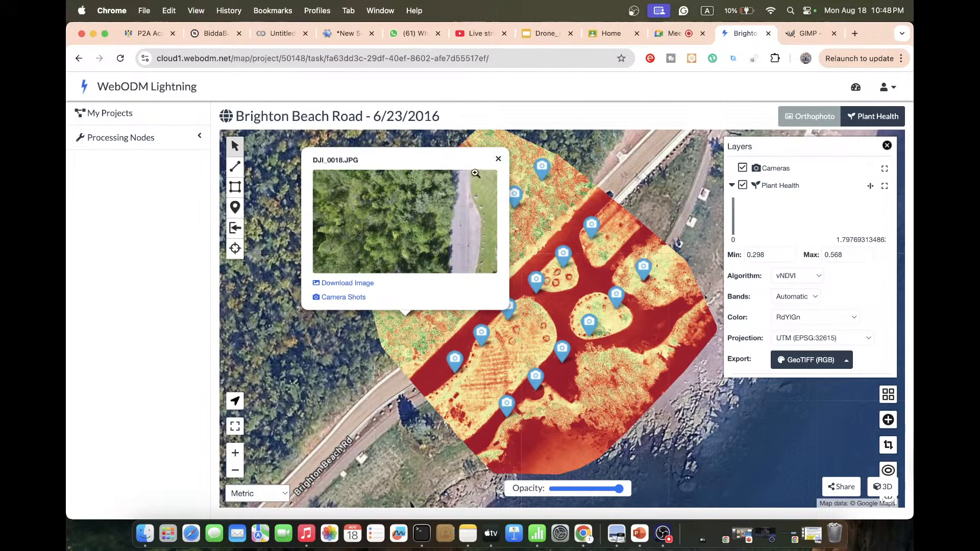
left_click(498, 159)
left_click(434, 289)
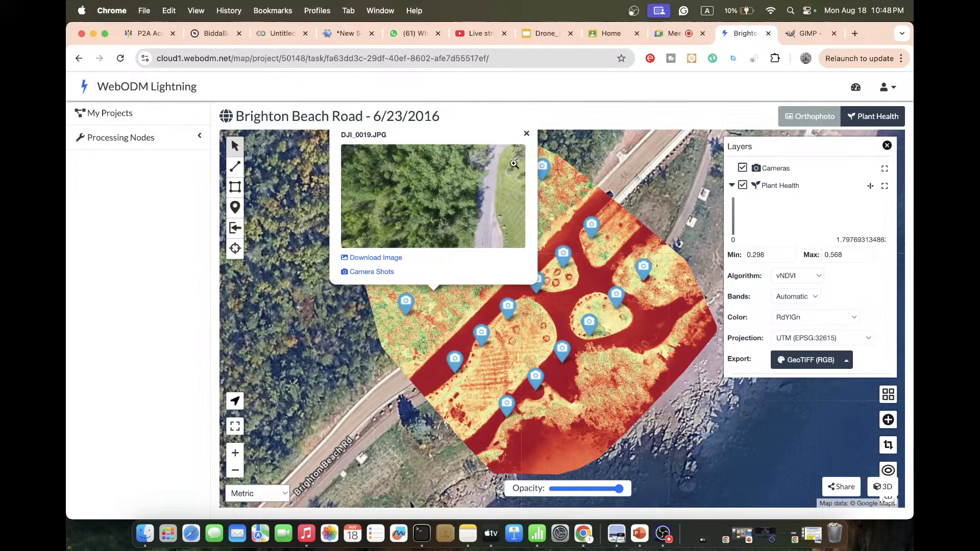
left_click(526, 133)
left_click(462, 250)
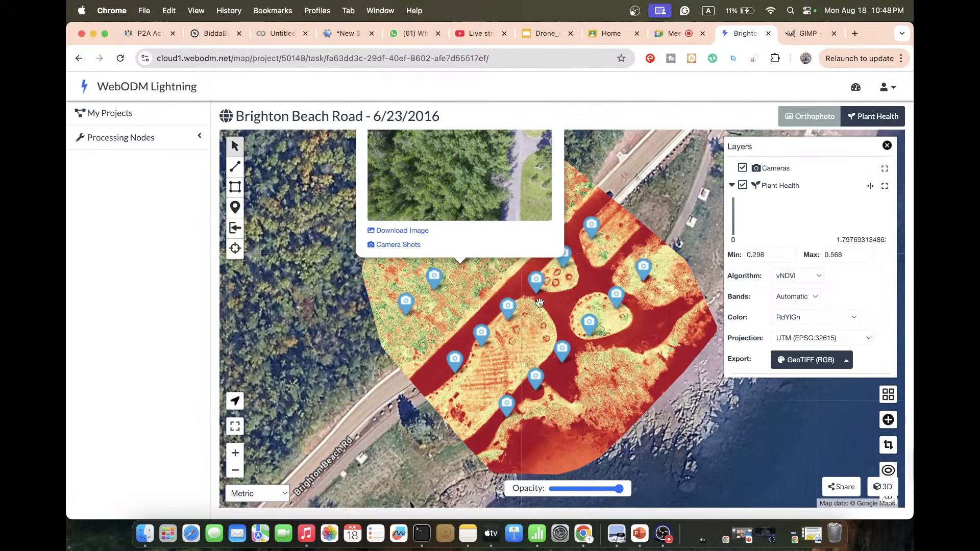
left_click(560, 350)
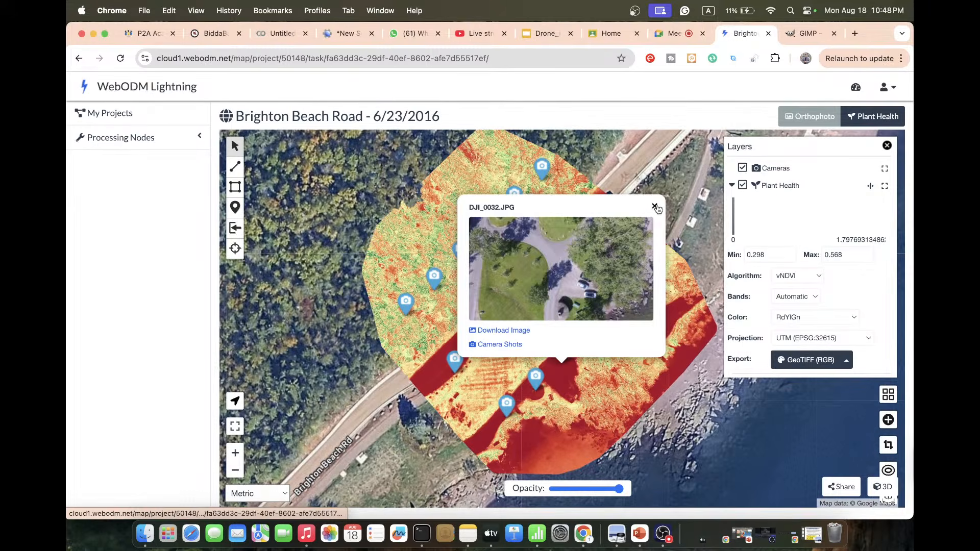
left_click(654, 206)
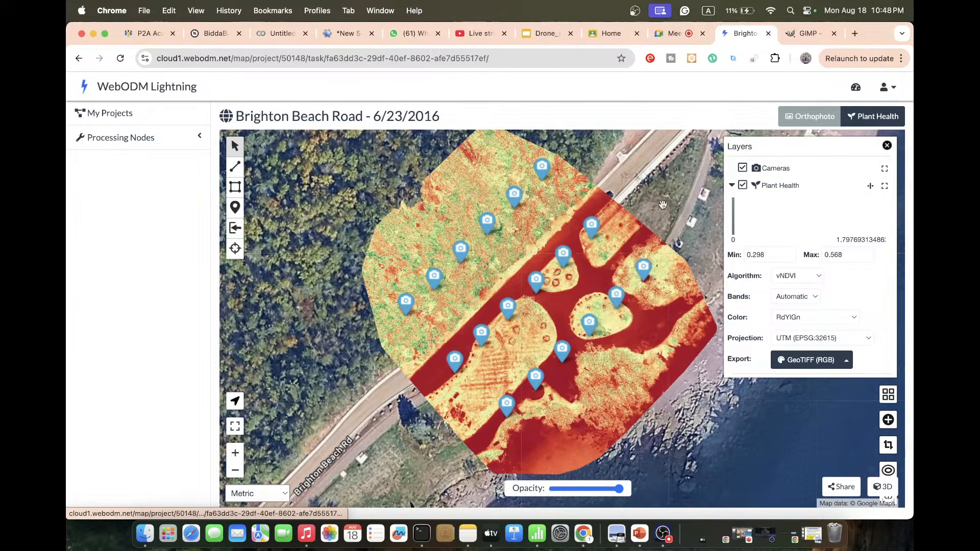
Set the Plant Health algorithm to SAVI and hide the Cameras layer.
left_click(805, 278)
left_click(798, 379)
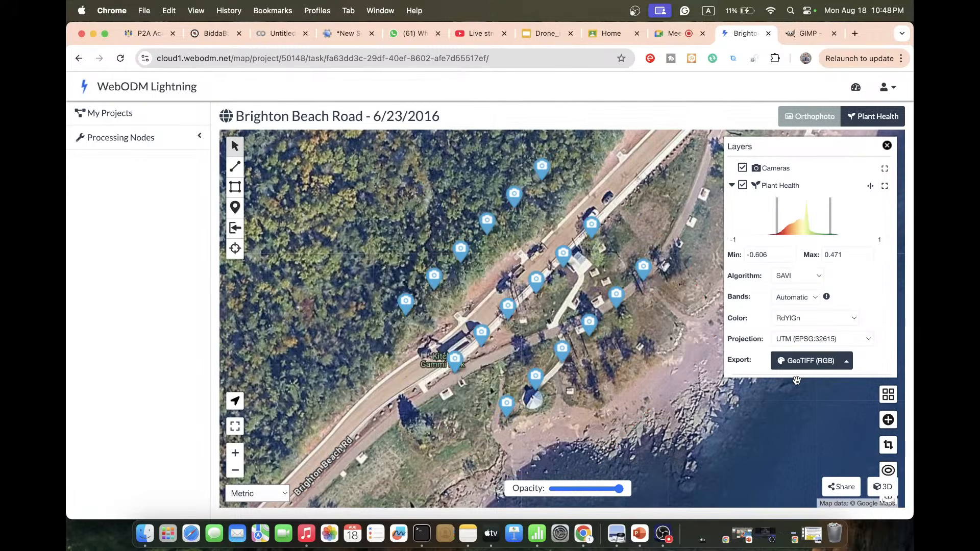
left_click(742, 169)
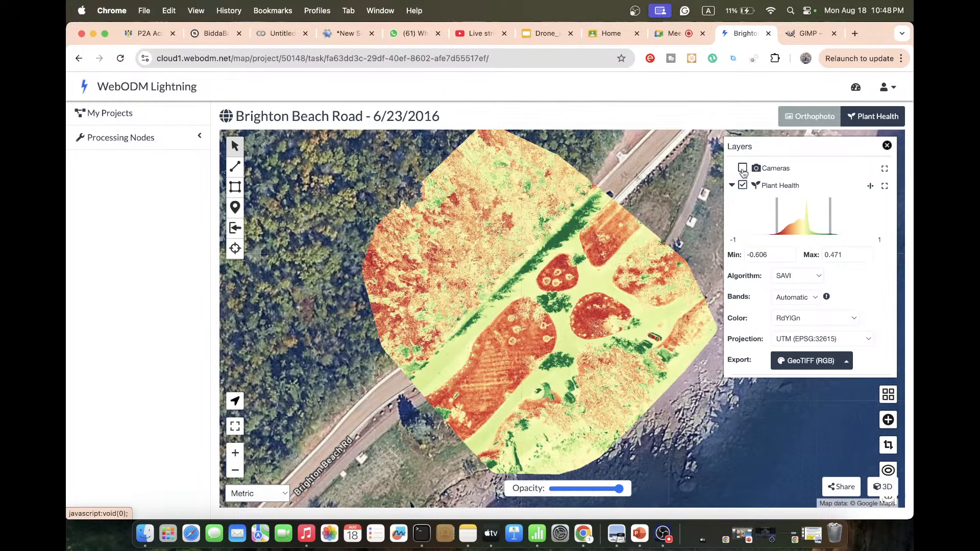
Export the SAVI plant health layer as GeoTIFF (RGB) and raise its histogram minimum to -0.241.
left_click(837, 360)
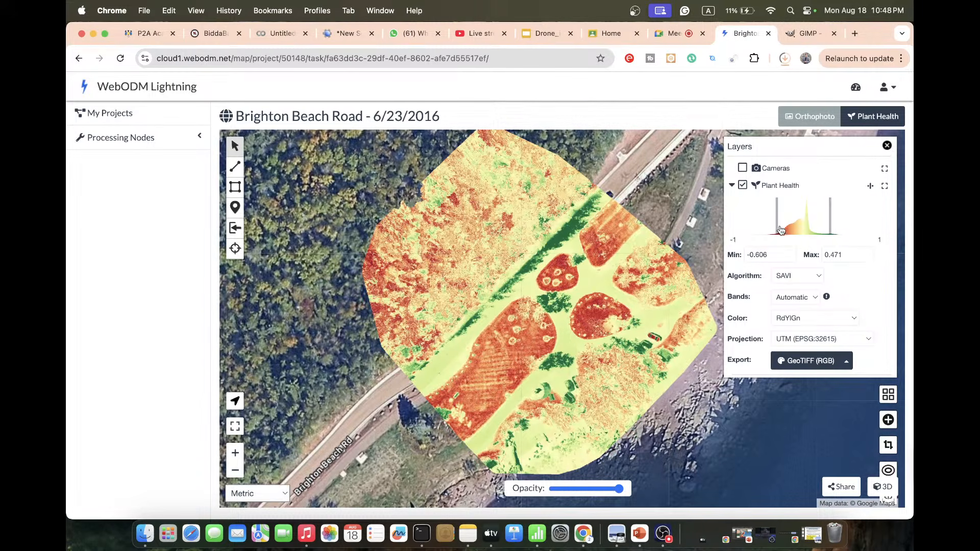
left_click_drag(777, 225, 795, 223)
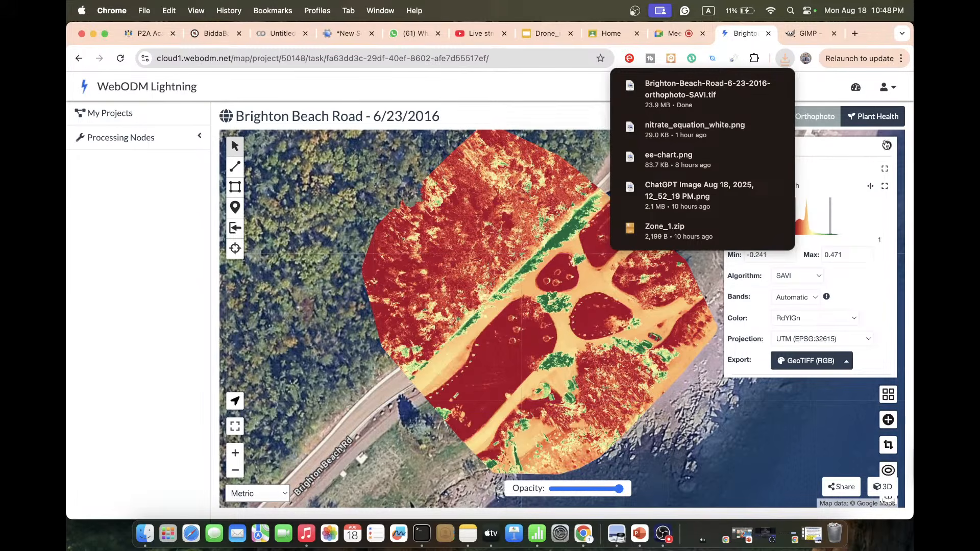
mouse_move(786, 104)
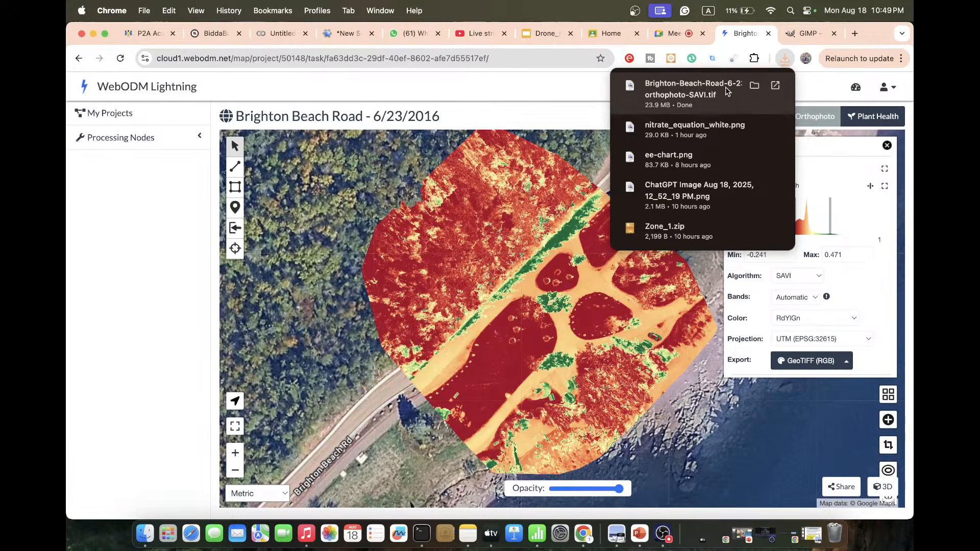
left_click(872, 125)
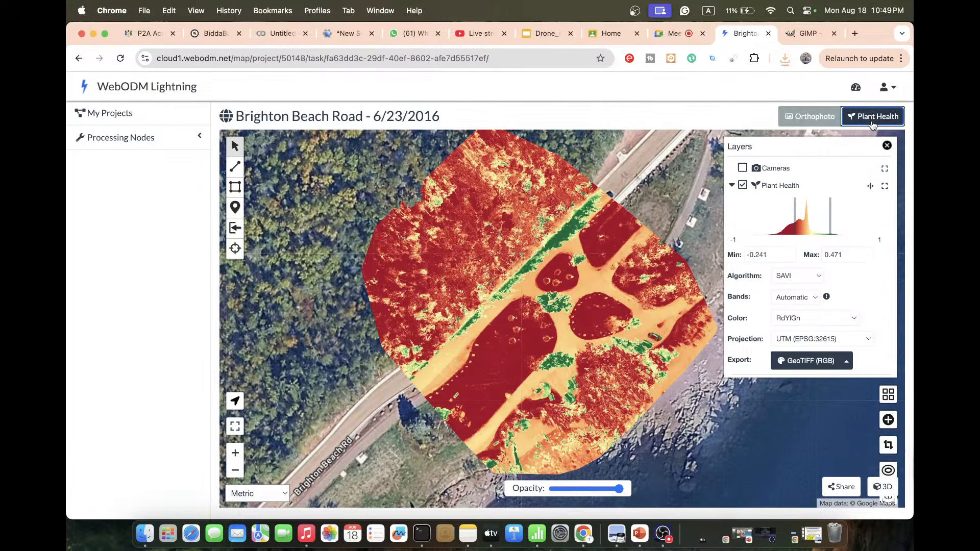
Switch the map to the orthophoto and export that layer as GeoTIFF (RGB).
left_click(886, 147)
left_click(819, 126)
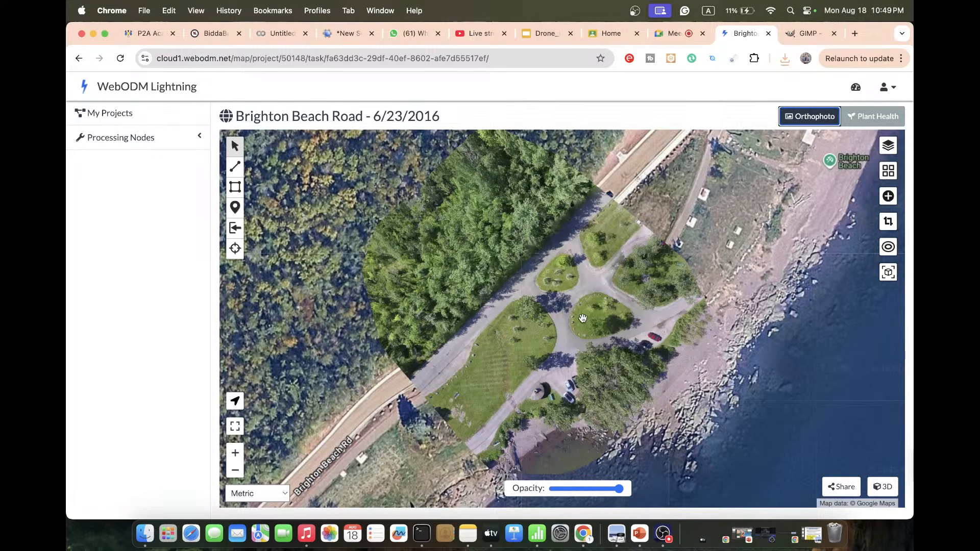
left_click_drag(601, 312, 604, 306)
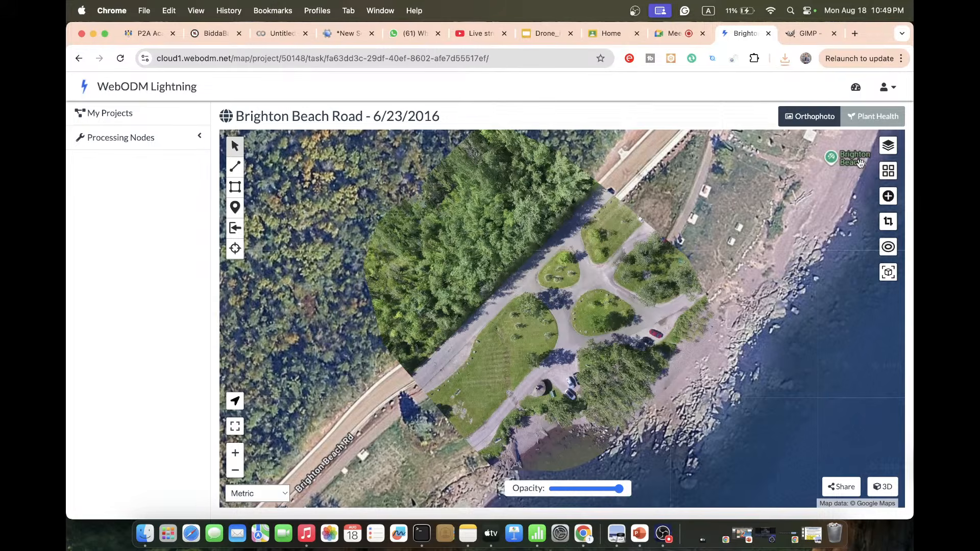
left_click(888, 145)
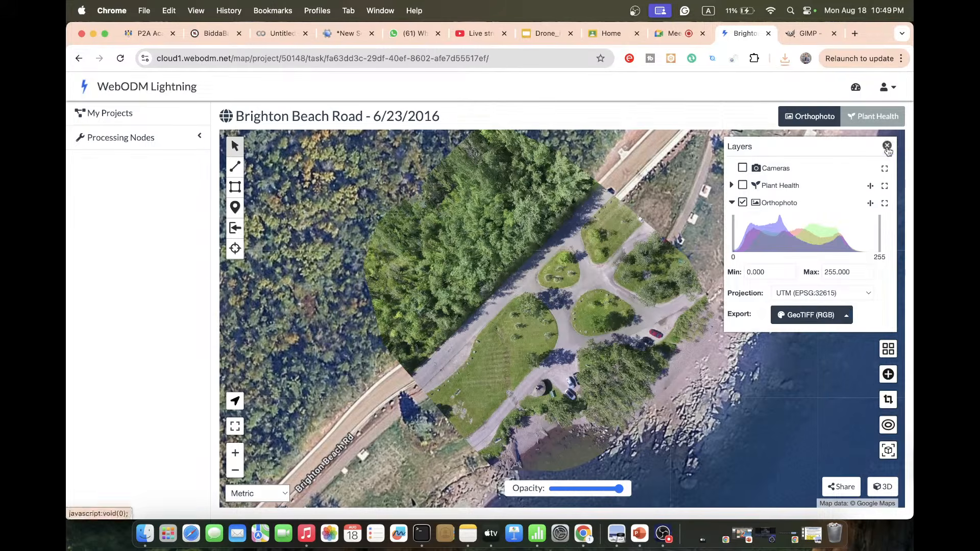
left_click(818, 315)
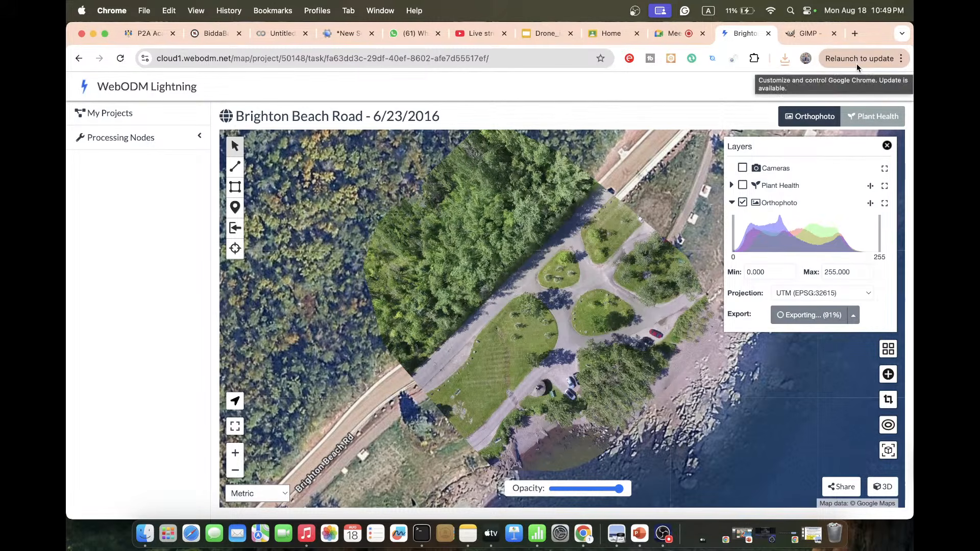
Hide the Orthophoto layer to reveal the base map, and check the available processing nodes.
left_click(742, 203)
left_click(887, 146)
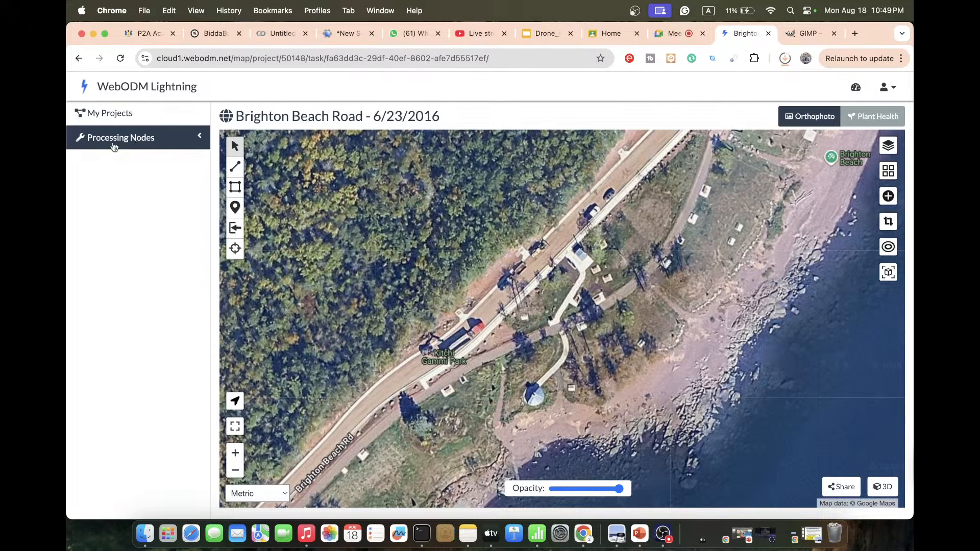
left_click(131, 140)
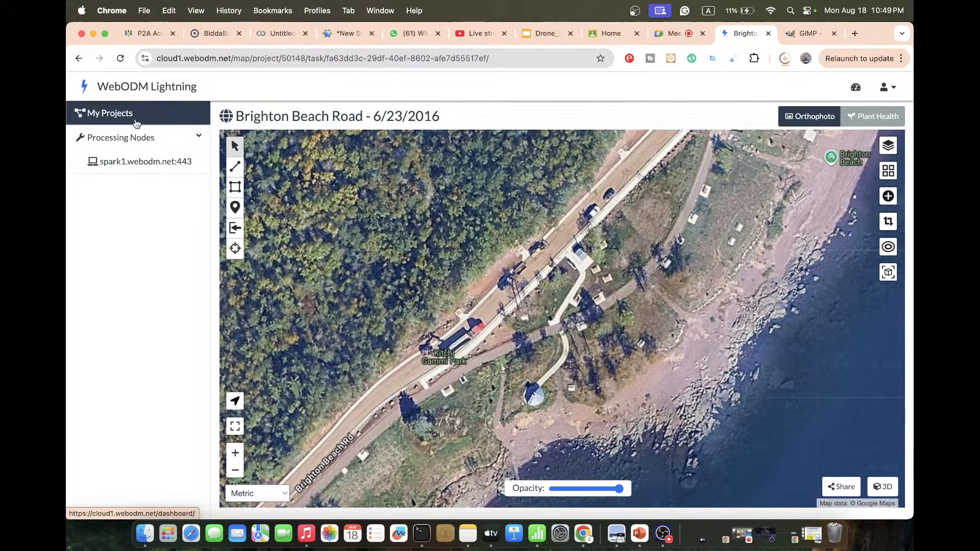
left_click(138, 138)
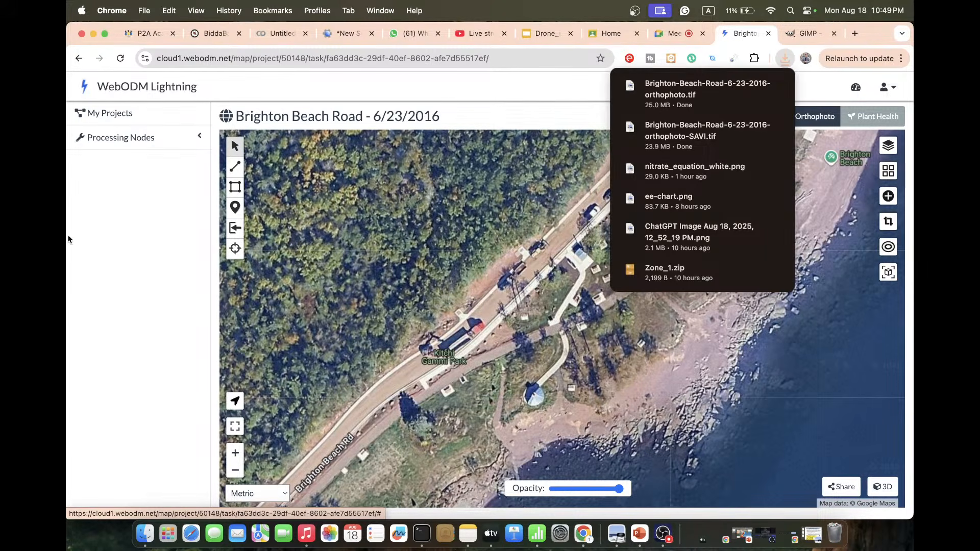
Open the project's 3D view and inspect the point cloud up close around the parked cars and lawns.
left_click(882, 486)
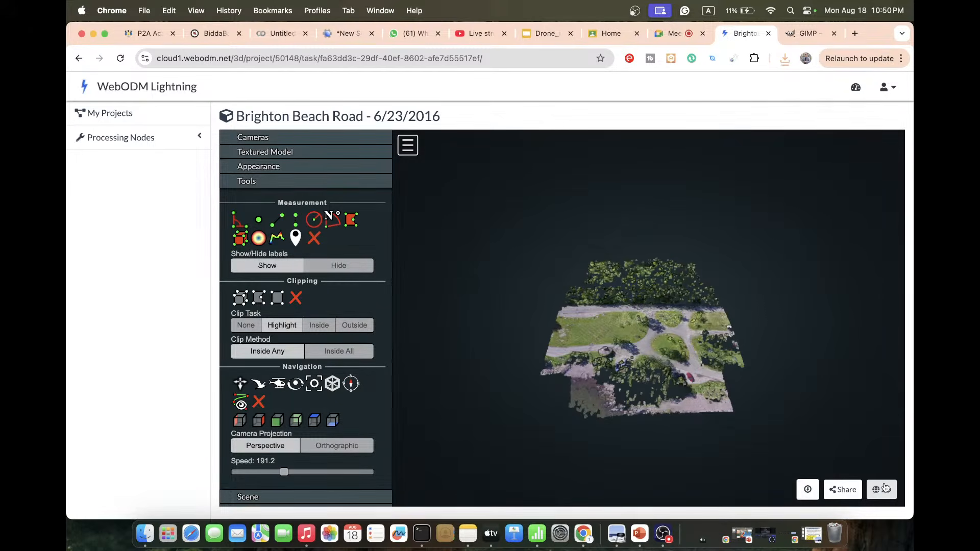
left_click_drag(693, 397, 540, 346)
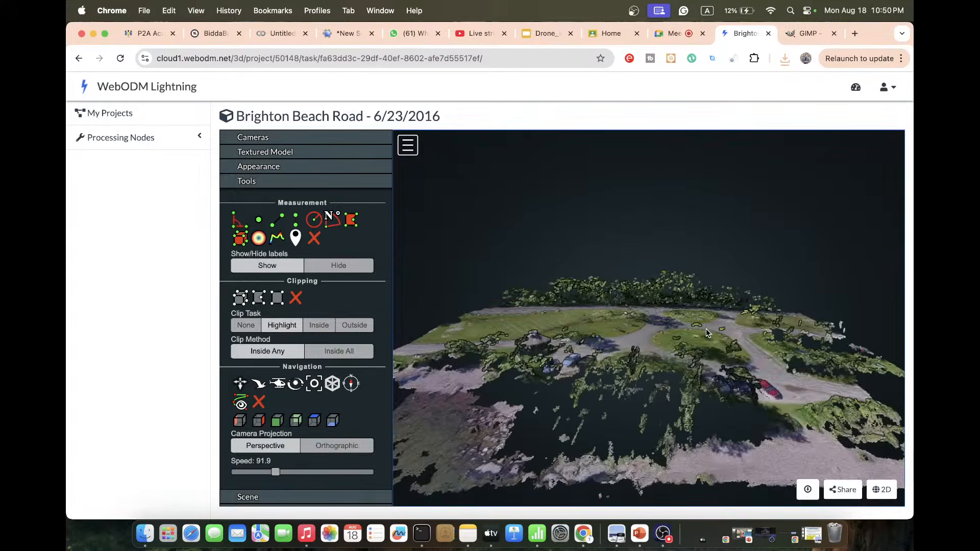
scroll(706, 328, "up", 3)
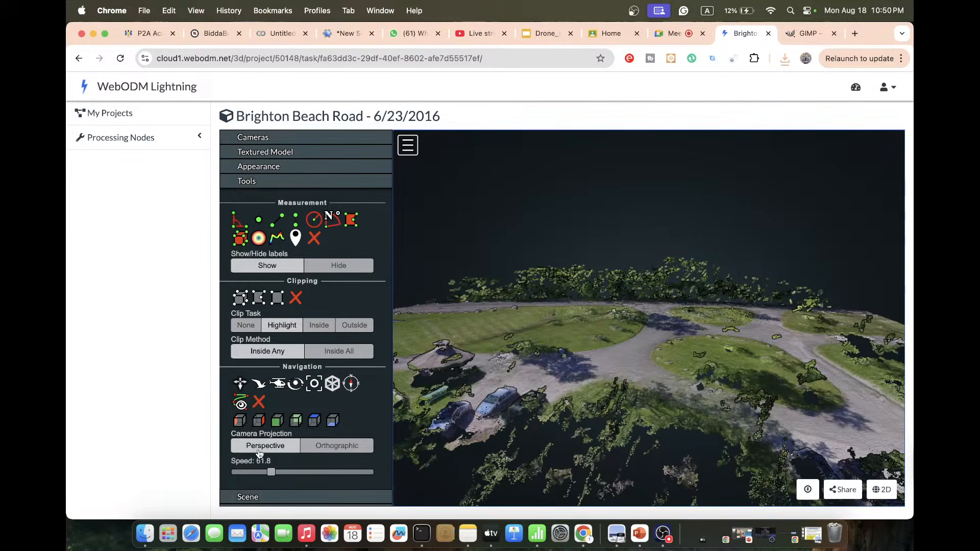
Try the Orthographic camera projection on the point cloud and return to Perspective.
left_click(320, 447)
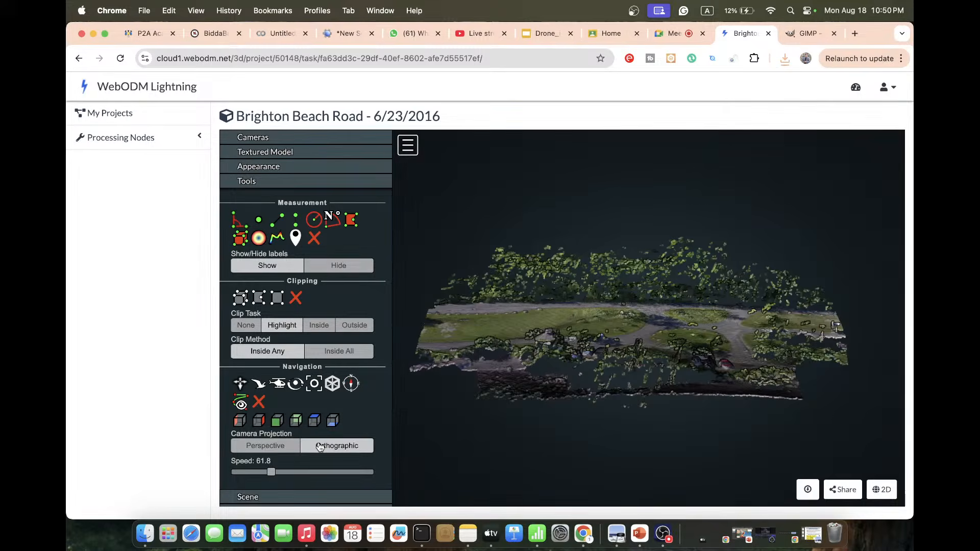
left_click(355, 445)
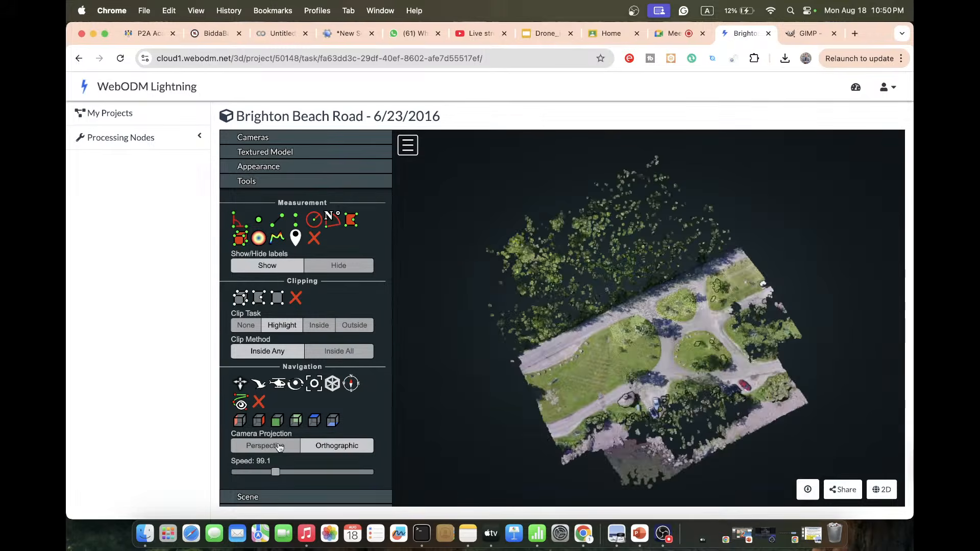
left_click(265, 446)
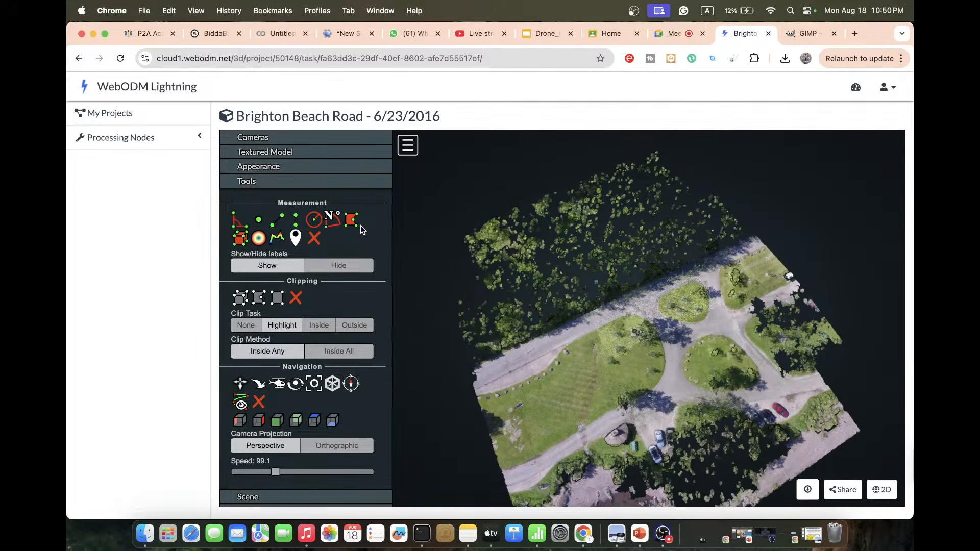
Check the camera display option and compare the textured model with the point cloud, leaving the model hidden.
left_click(252, 137)
left_click(235, 162)
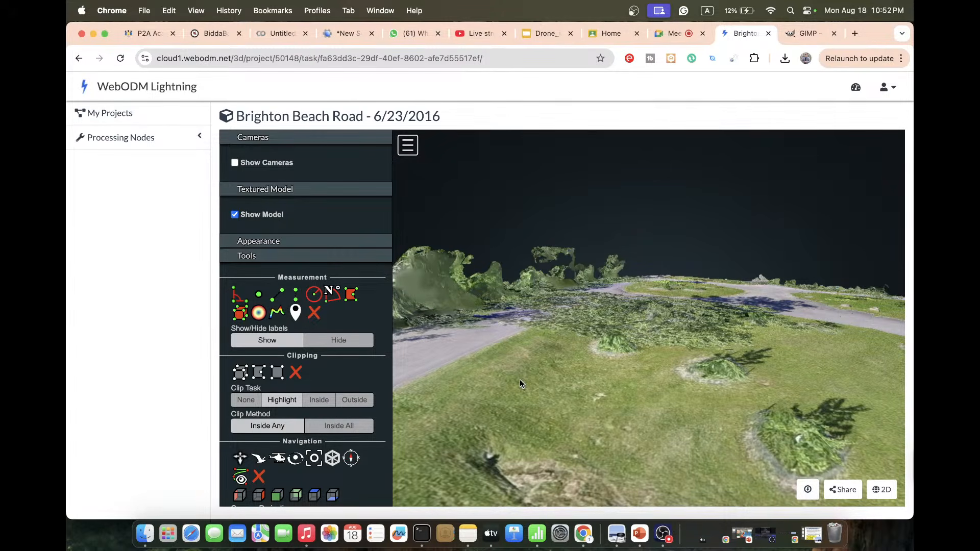
left_click(234, 215)
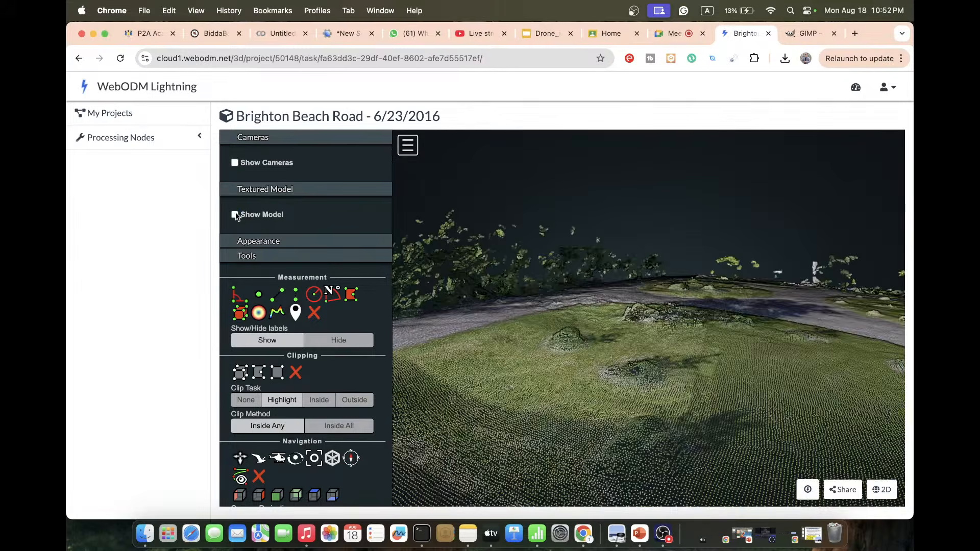
left_click(235, 214)
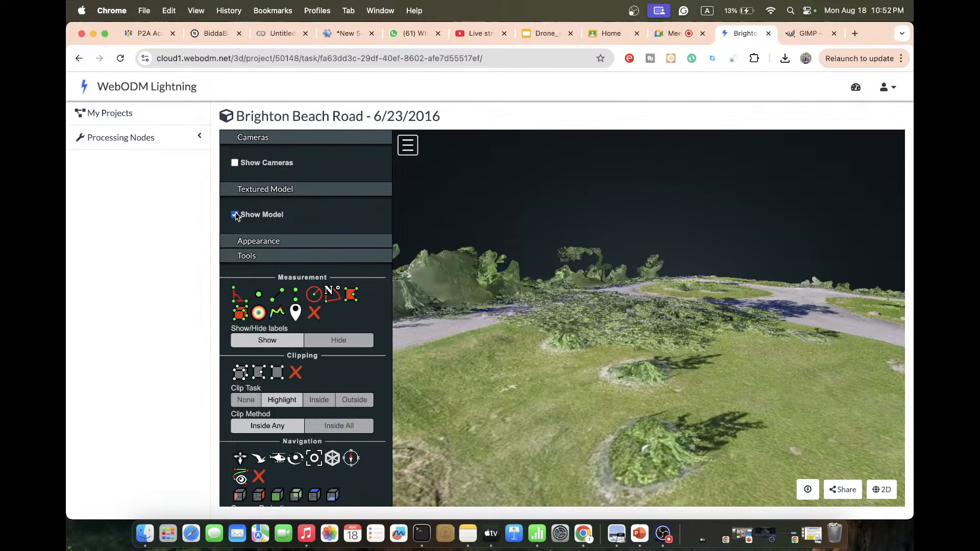
left_click(235, 214)
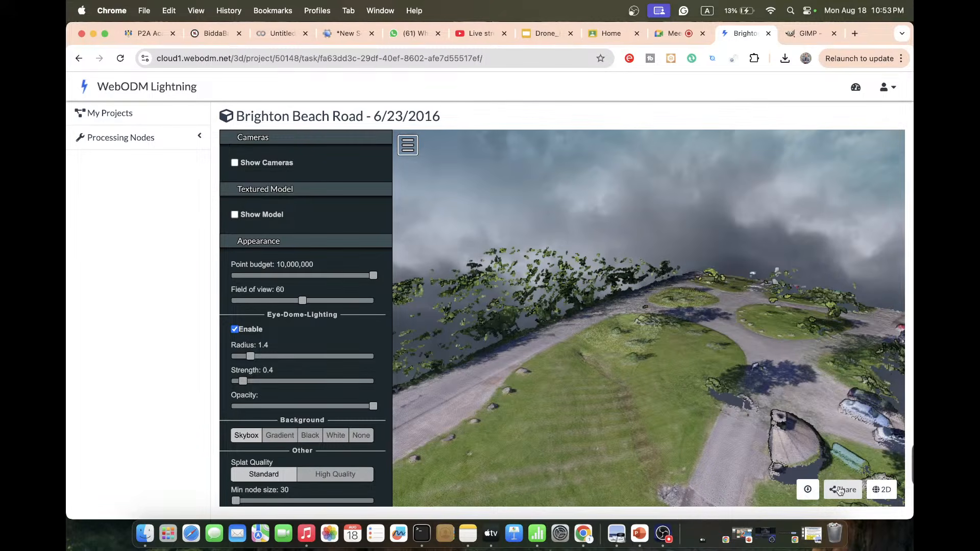
Set the point cloud's splat quality to High Quality and inspect the scene from another side.
scroll(330, 413, "down", 2)
left_click(330, 414)
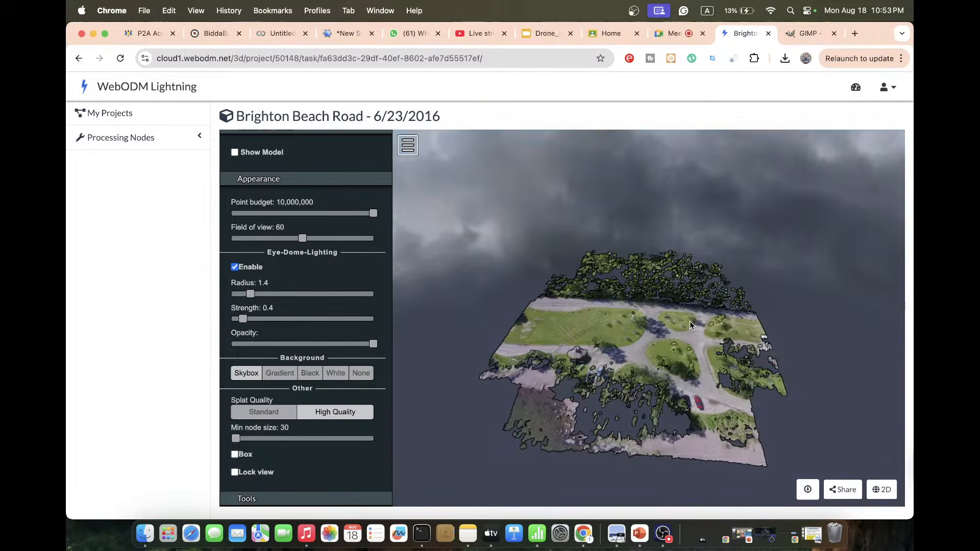
left_click_drag(690, 325, 608, 360)
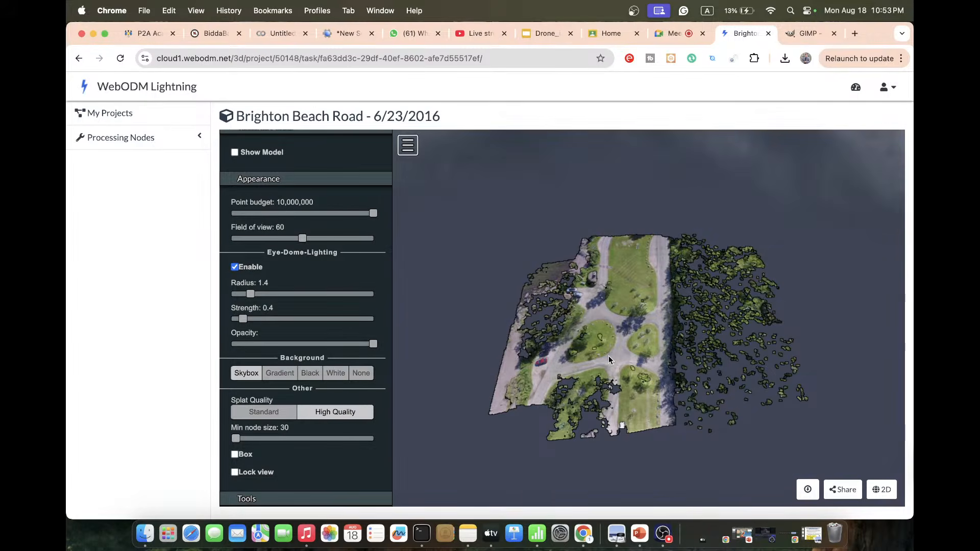